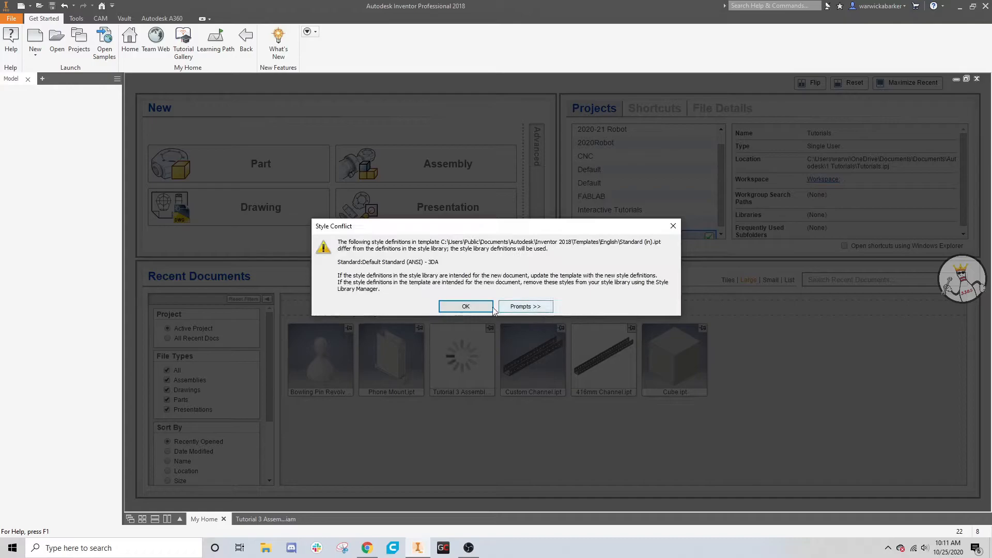
Start a 2D sketch on the front plane and draw four connected lines from the origin, leaving the outline open near its start
click(32, 32)
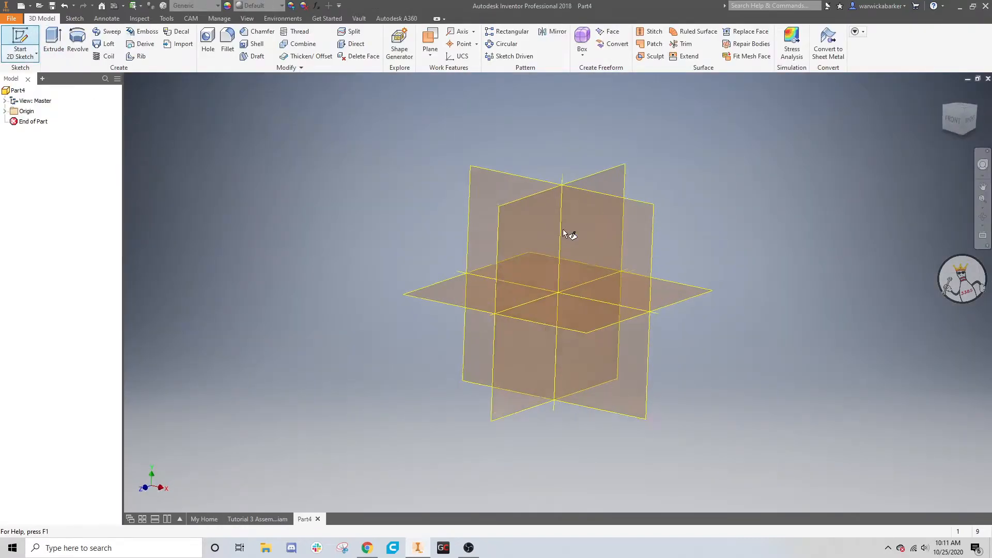
click(582, 233)
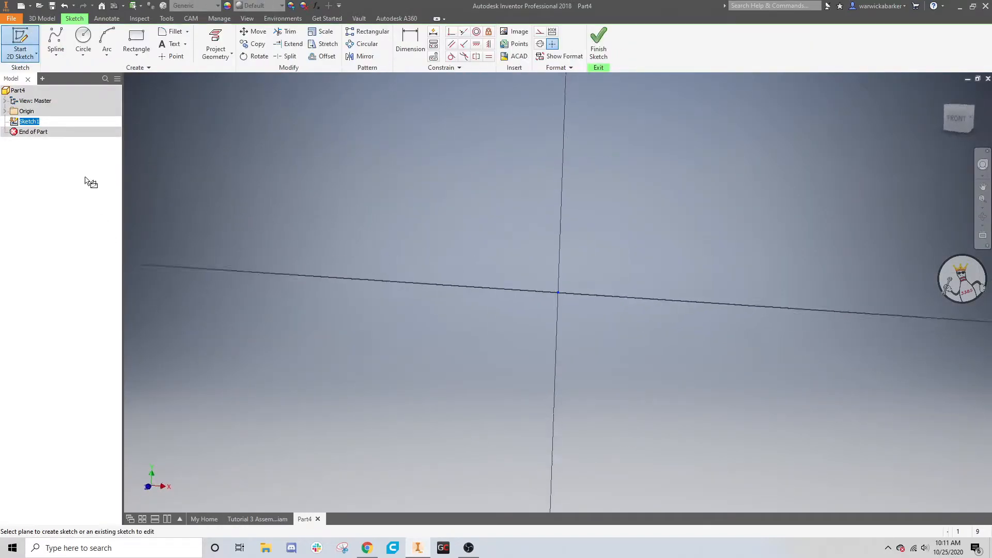
click(53, 54)
click(62, 69)
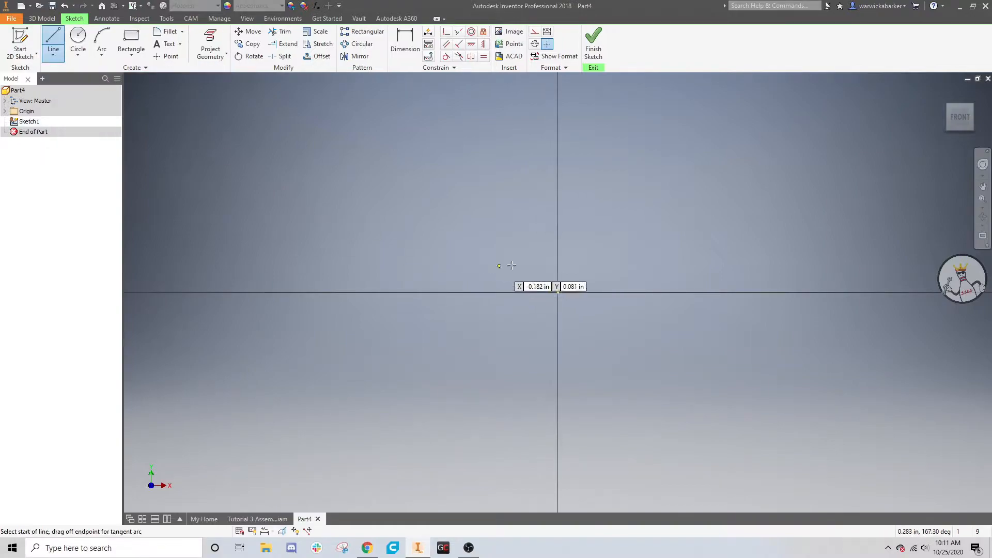
click(558, 294)
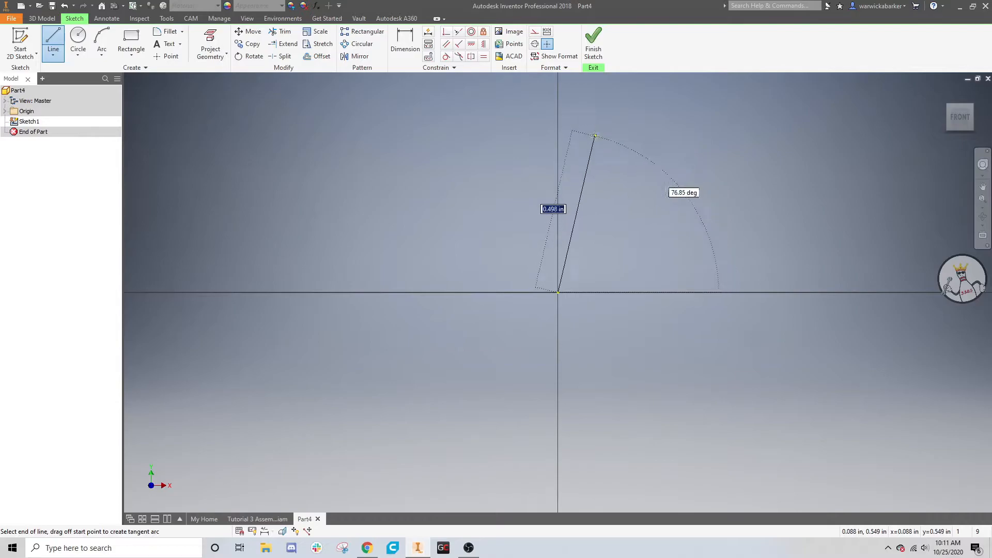
click(588, 112)
click(844, 118)
click(908, 376)
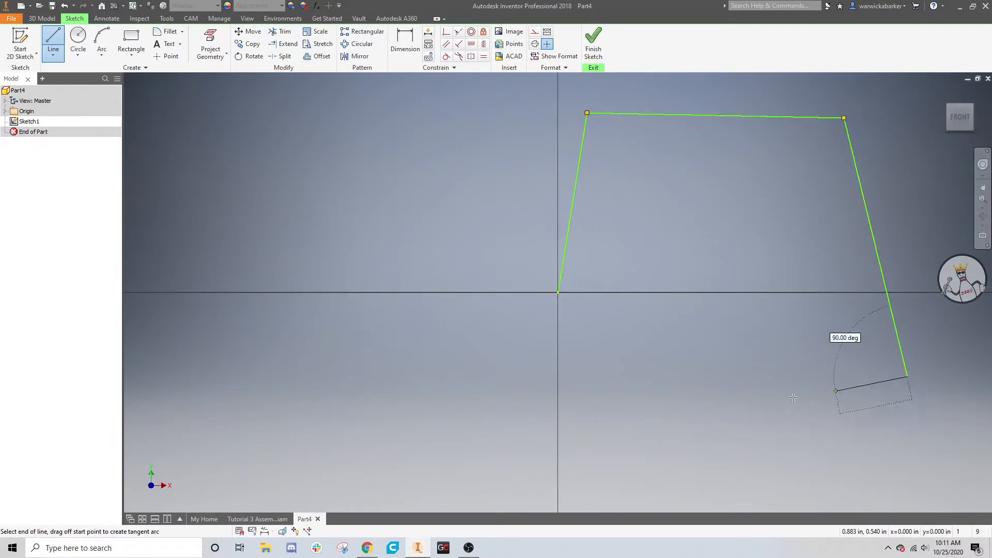
click(572, 314)
right_click(682, 220)
click(722, 221)
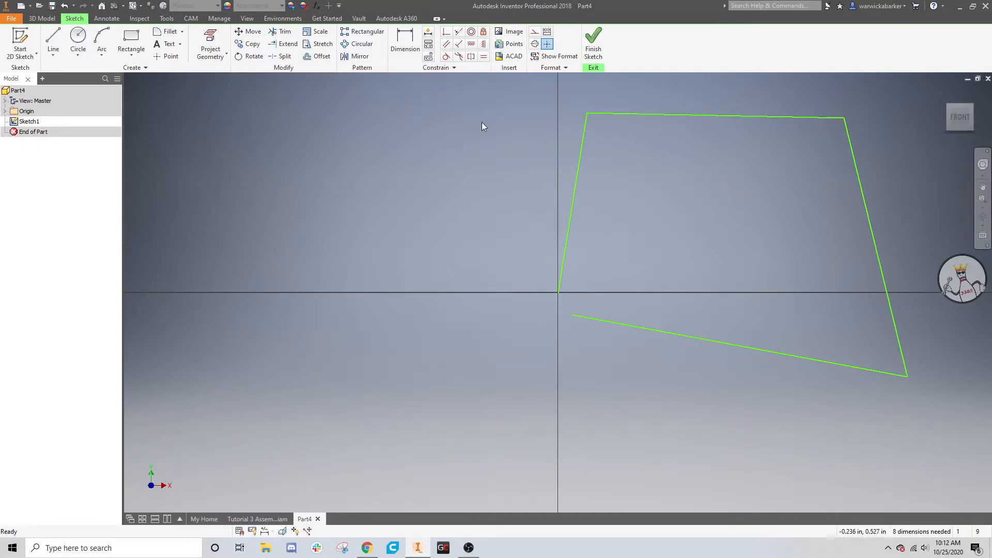
Make the free endpoint of the bottom line coincident with the left line
click(447, 38)
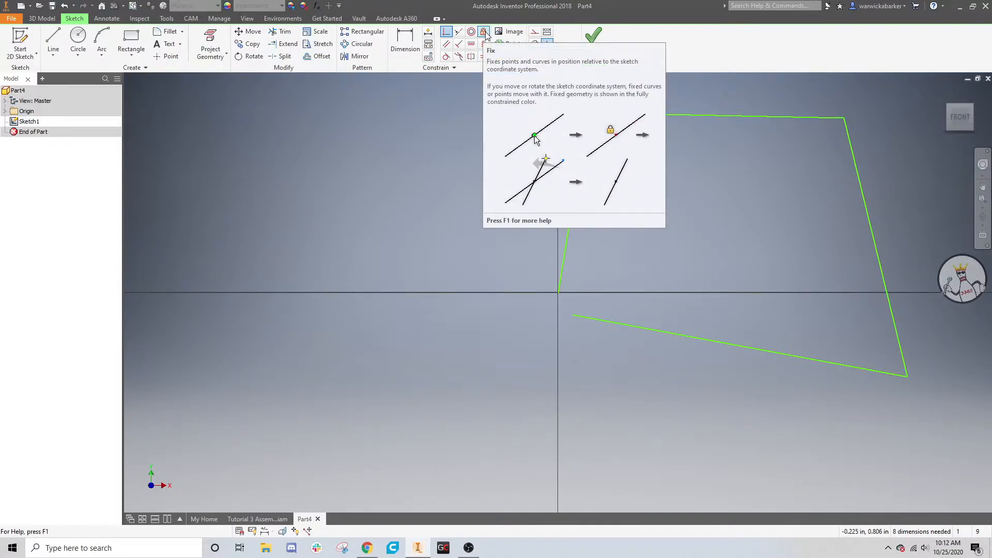
click(471, 56)
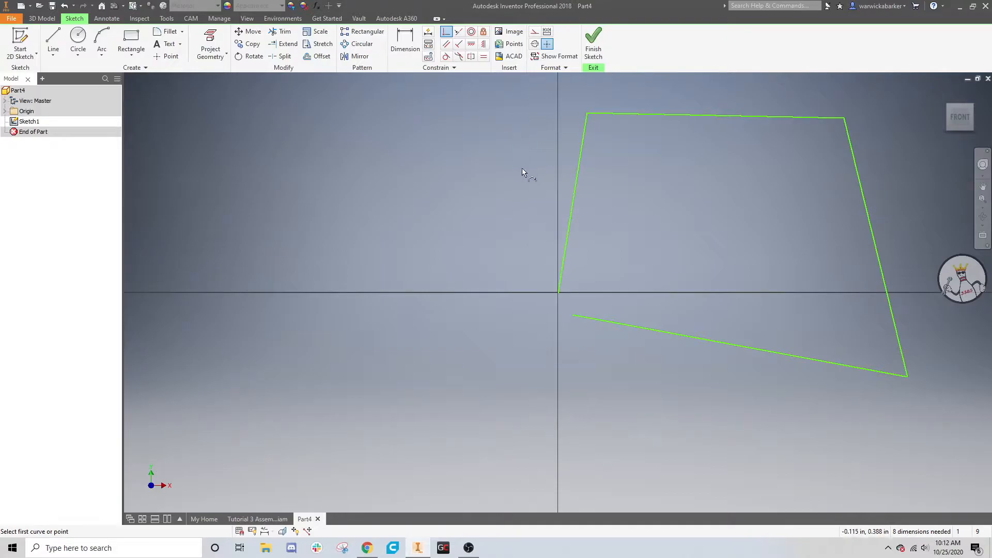
click(448, 32)
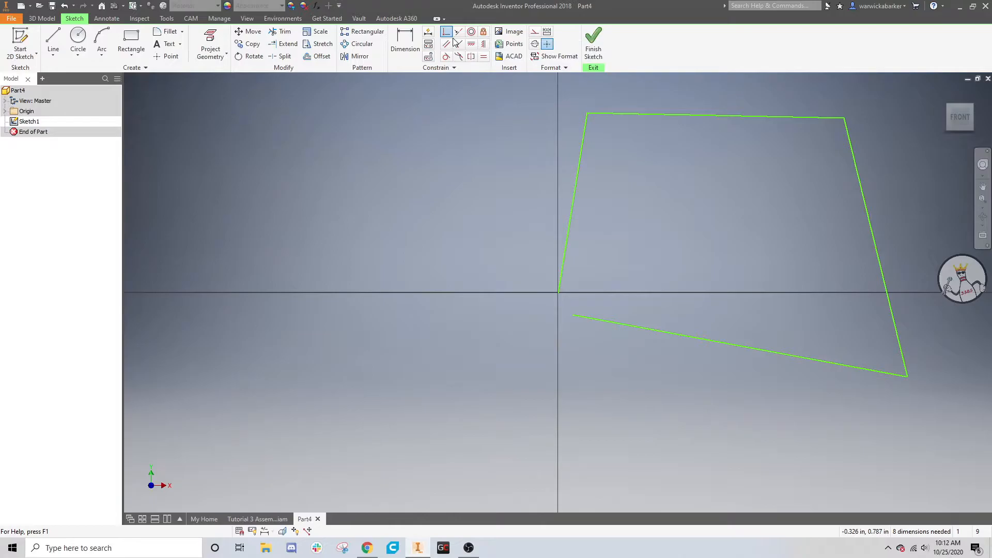
click(573, 316)
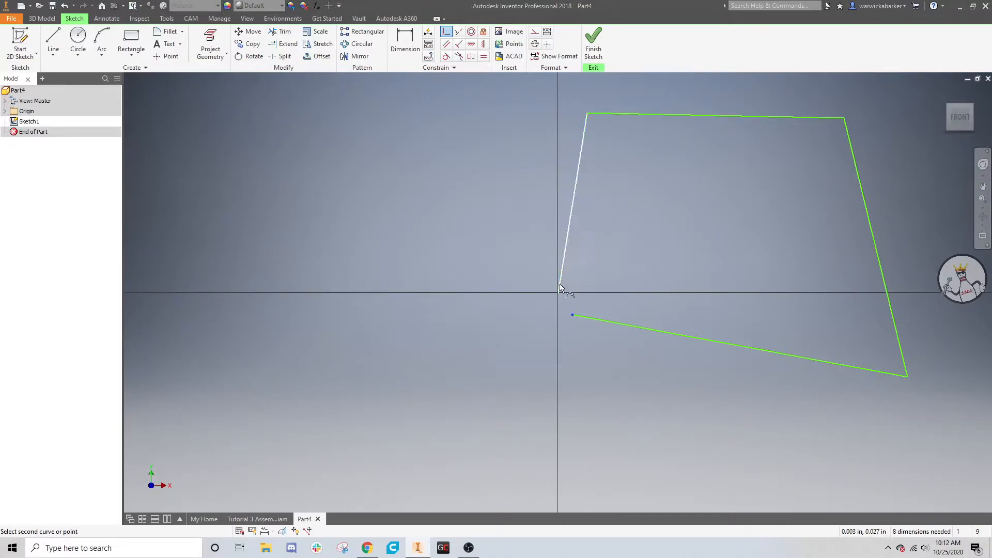
click(568, 250)
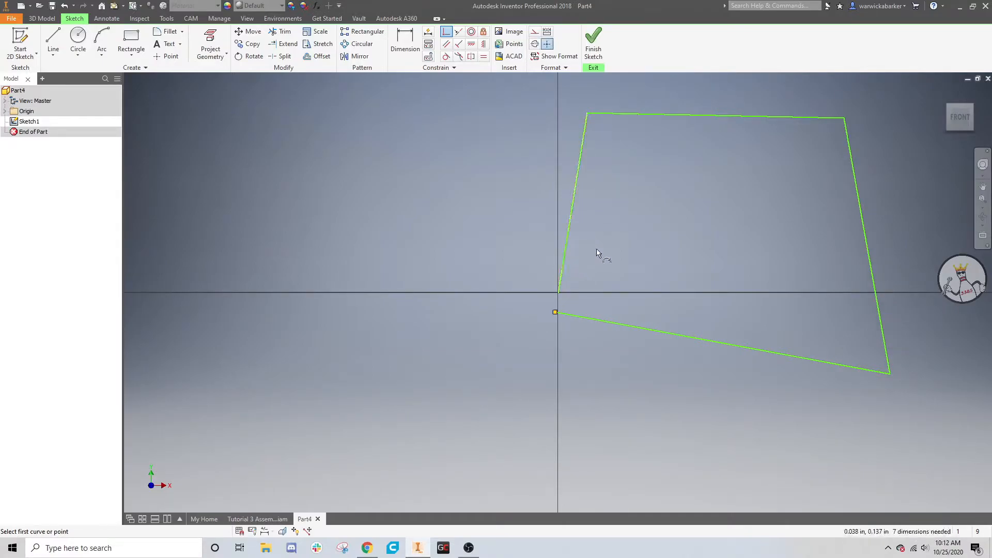
right_click(587, 255)
click(653, 246)
Slide the constrained endpoint up along the left line, and undo the move and the coincident constraint
mouse_move(558, 314)
mouse_down()
mouse_move(519, 291)
mouse_move(542, 305)
mouse_move(595, 304)
mouse_move(538, 305)
mouse_move(553, 306)
mouse_move(584, 244)
mouse_move(532, 244)
mouse_move(557, 230)
mouse_move(611, 232)
mouse_move(538, 222)
mouse_move(580, 230)
mouse_up()
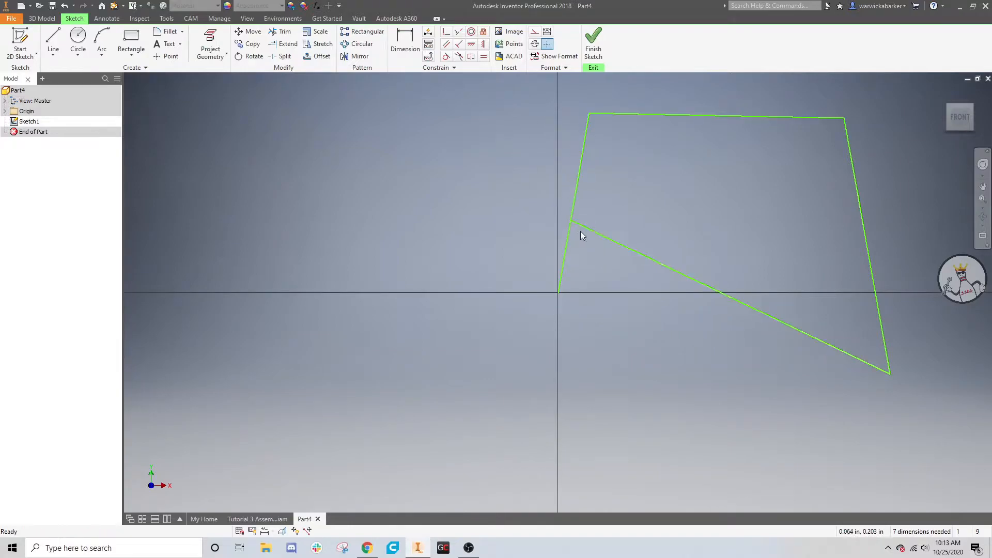
key(ctrl+z)
key(ctrl+z)
Close the outline by making the bottom line's free endpoint coincident with the left line's start point at the origin
click(446, 32)
click(573, 316)
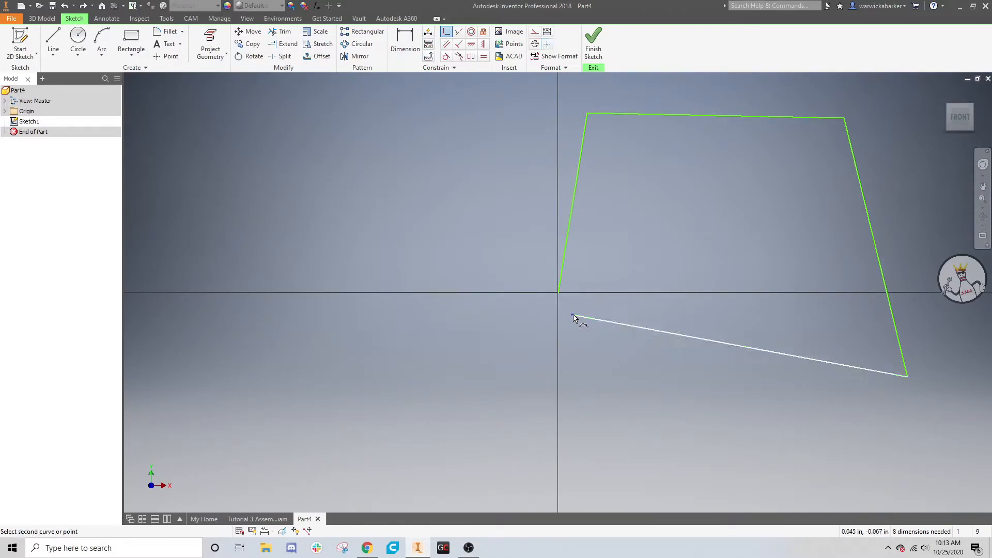
click(558, 293)
right_click(629, 279)
click(572, 289)
click(563, 284)
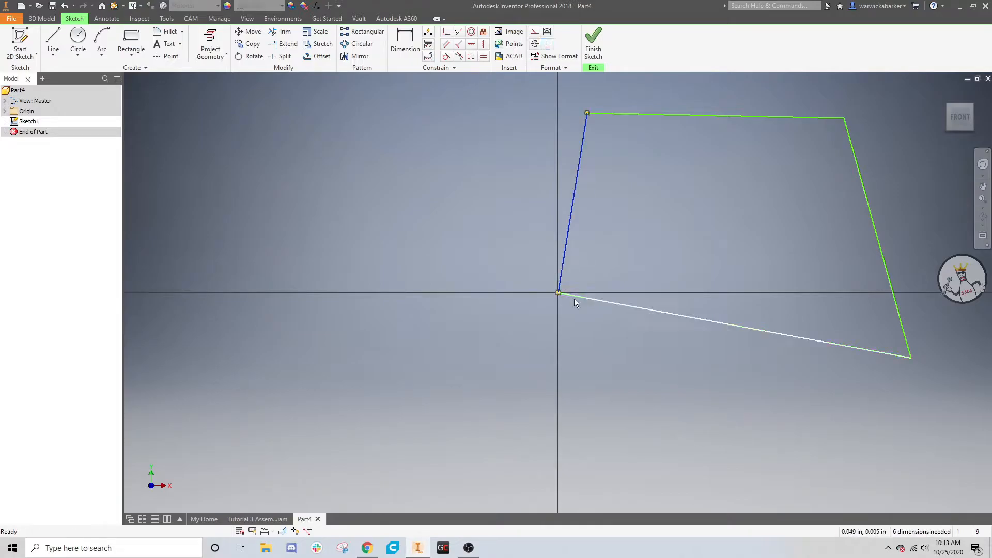
drag(576, 299, 583, 300)
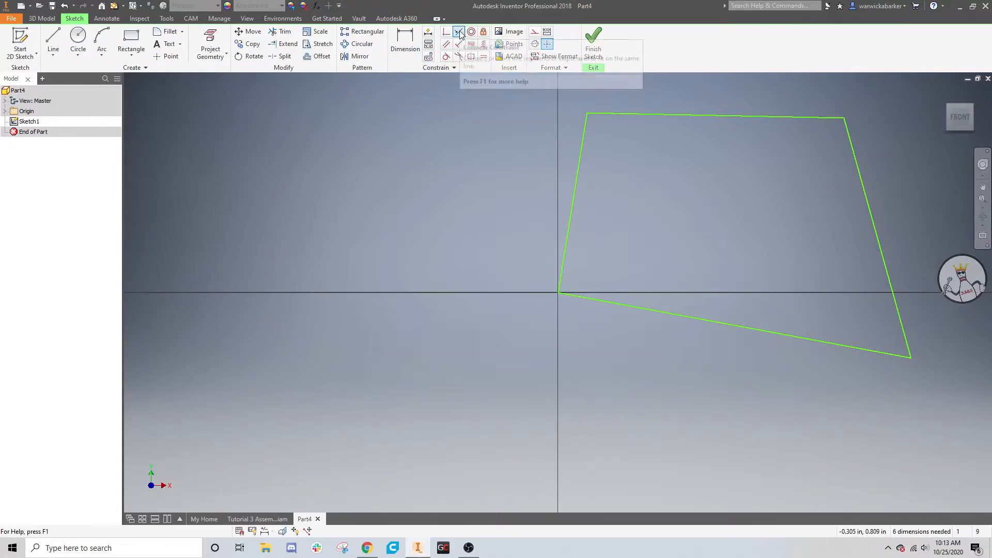
Apply perpendicular constraints between the top and right lines, the bottom and right lines, and the left and top lines
click(458, 56)
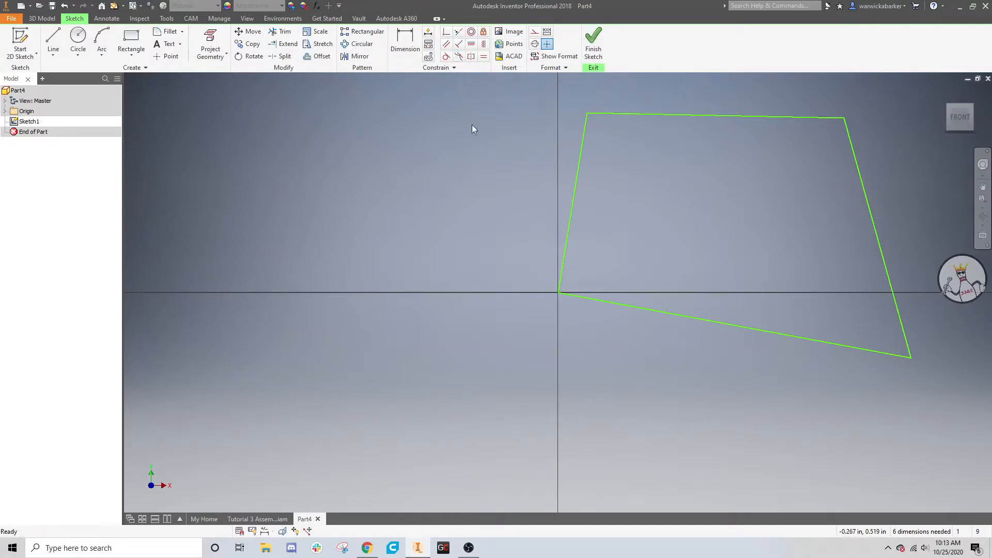
click(446, 45)
click(458, 44)
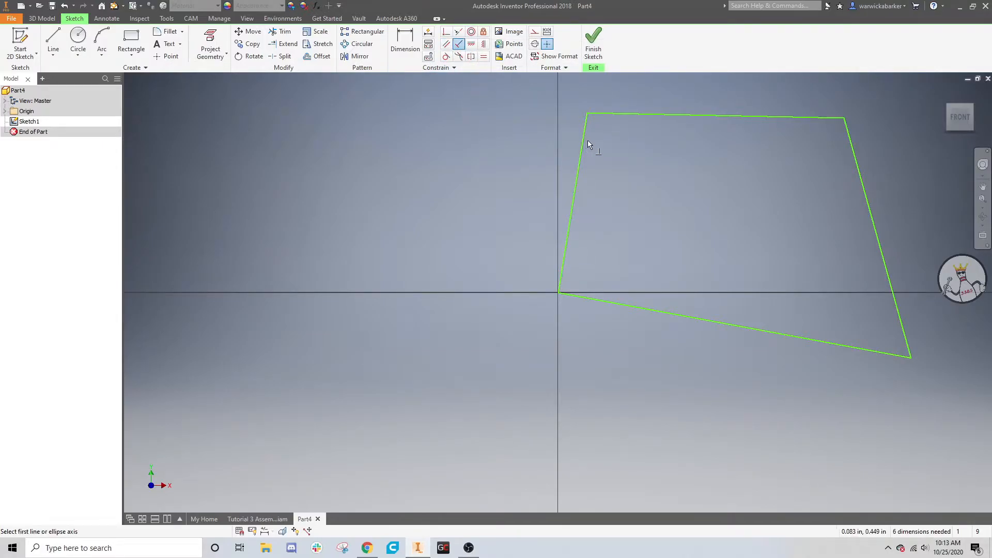
click(834, 118)
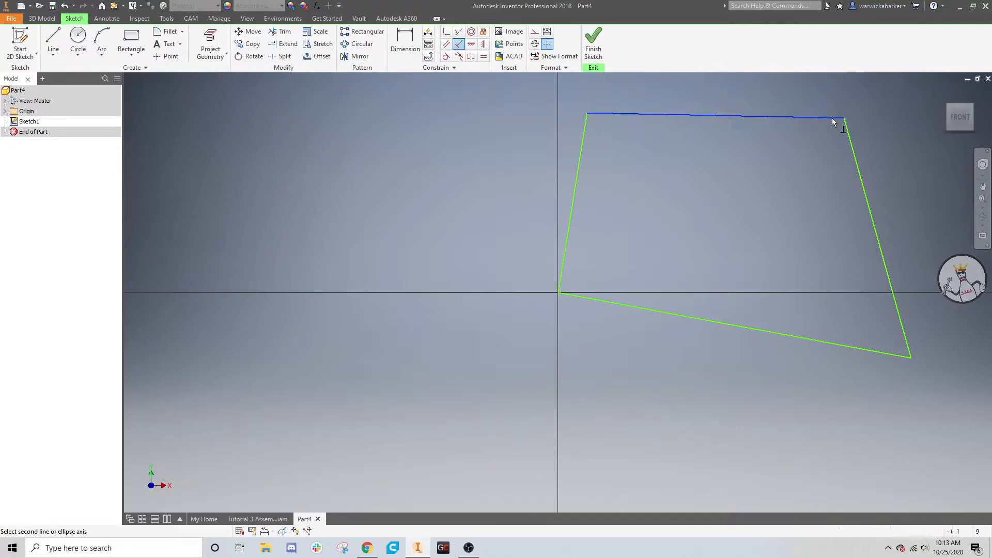
click(849, 135)
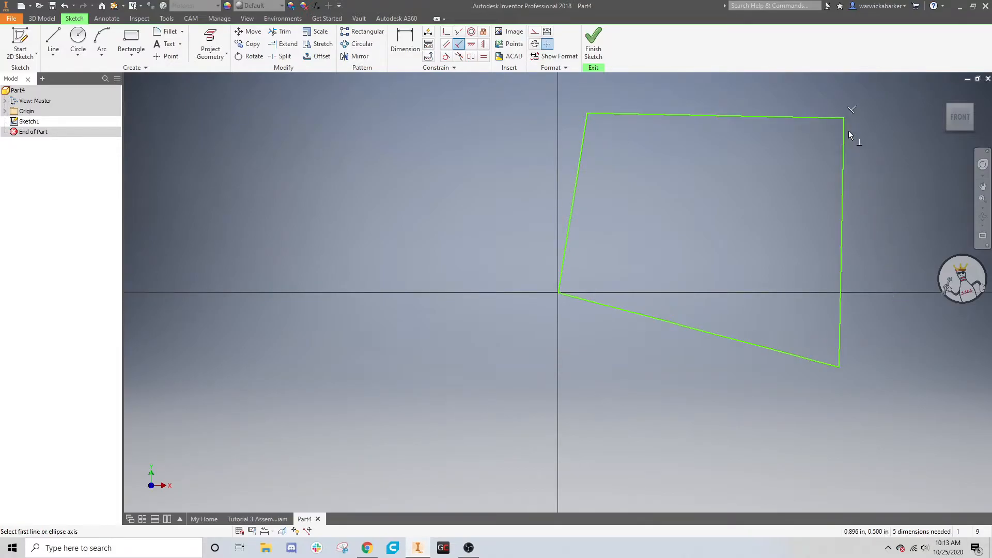
click(792, 352)
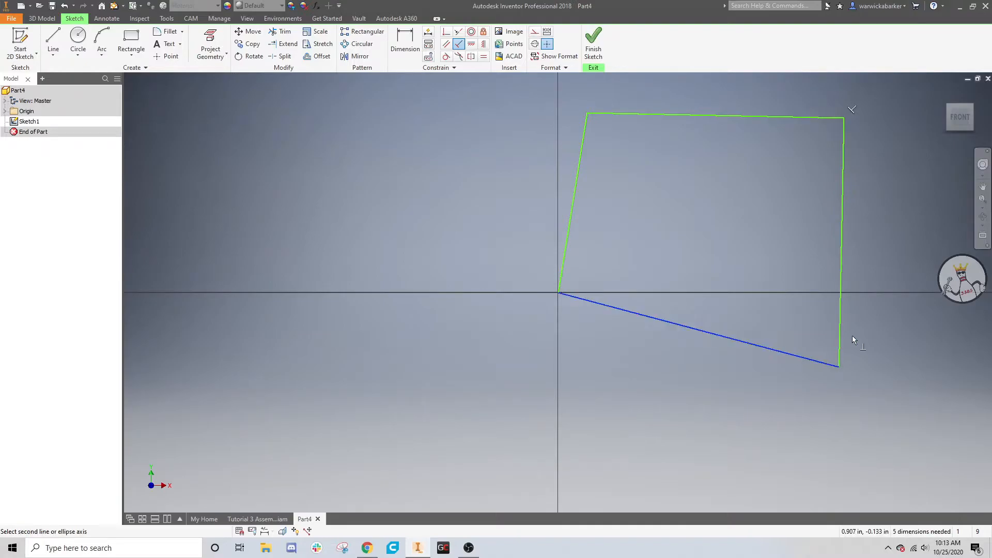
click(841, 336)
click(586, 129)
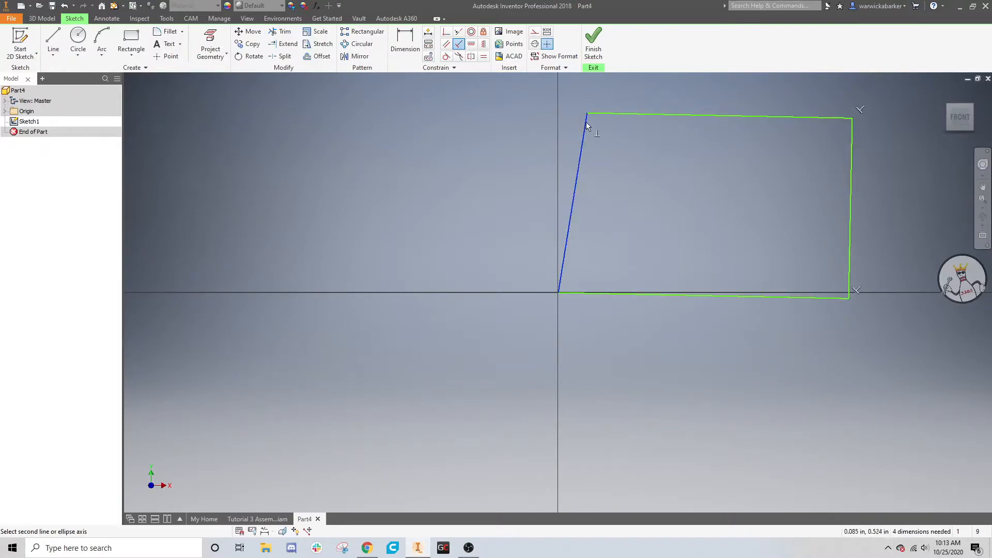
click(593, 113)
right_click(622, 168)
click(658, 169)
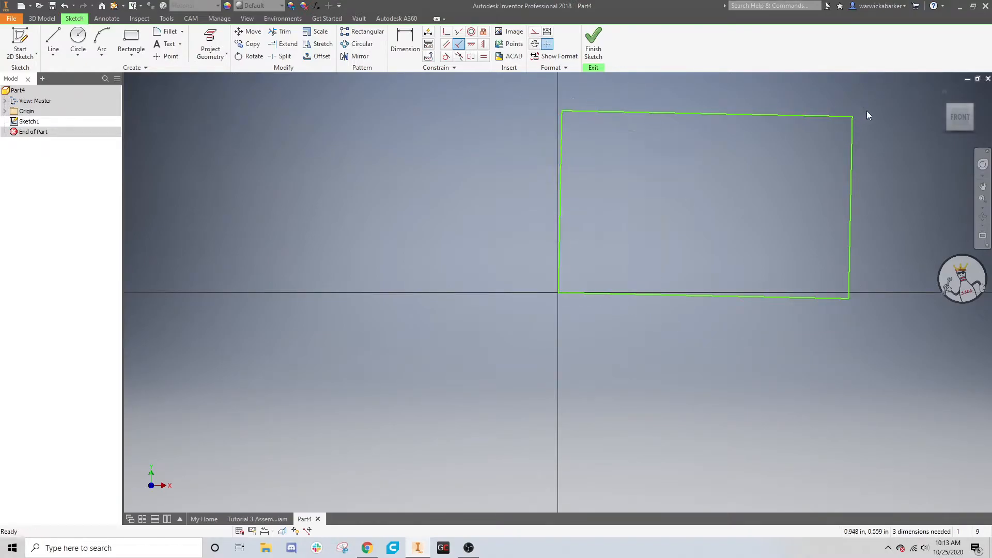
Shrink the rectangle slightly by moving its upper-right corner inward, and examine how its edges sit against the axes
mouse_move(855, 119)
mouse_down()
mouse_move(888, 185)
mouse_move(844, 125)
mouse_up()
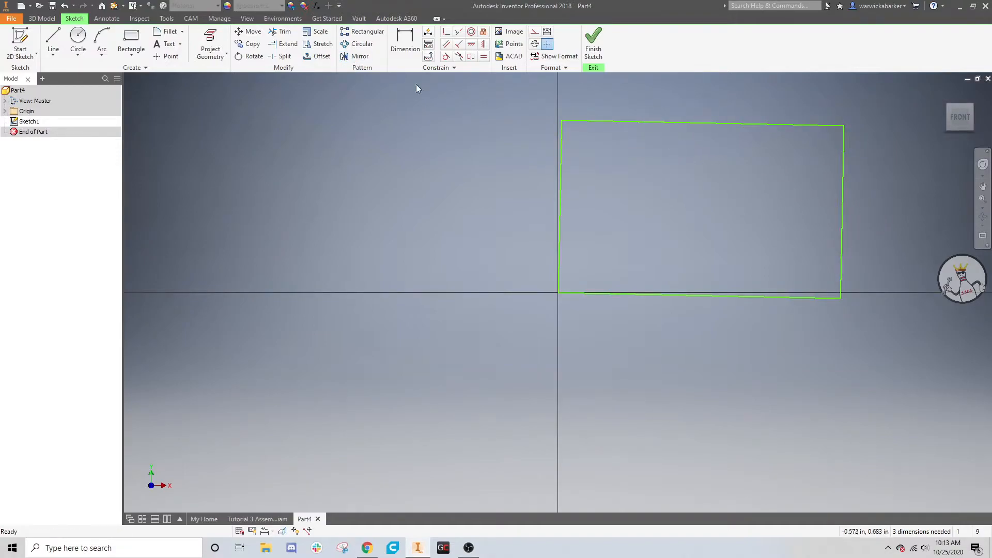
scroll(559, 124, down, 3)
scroll(560, 124, down, 2)
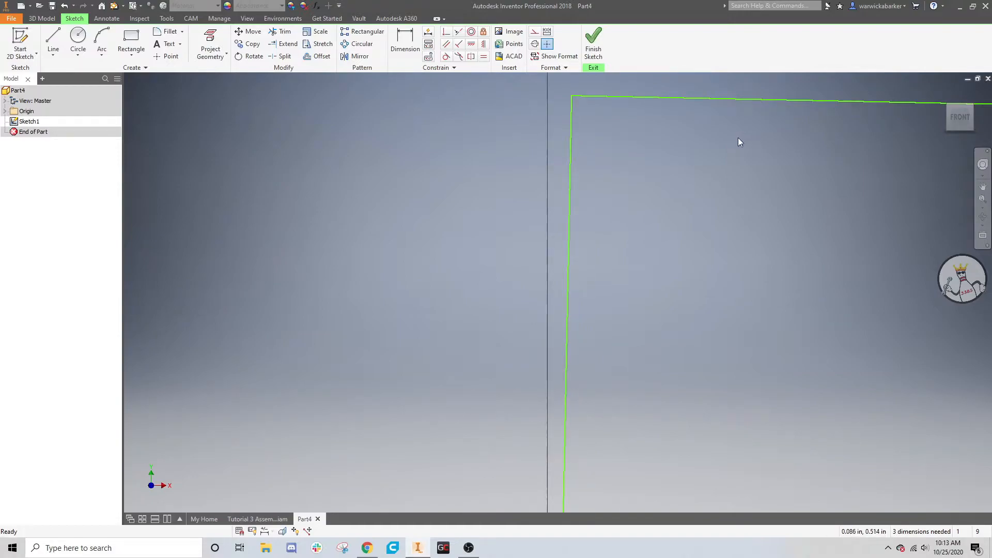
scroll(738, 137, up, 4)
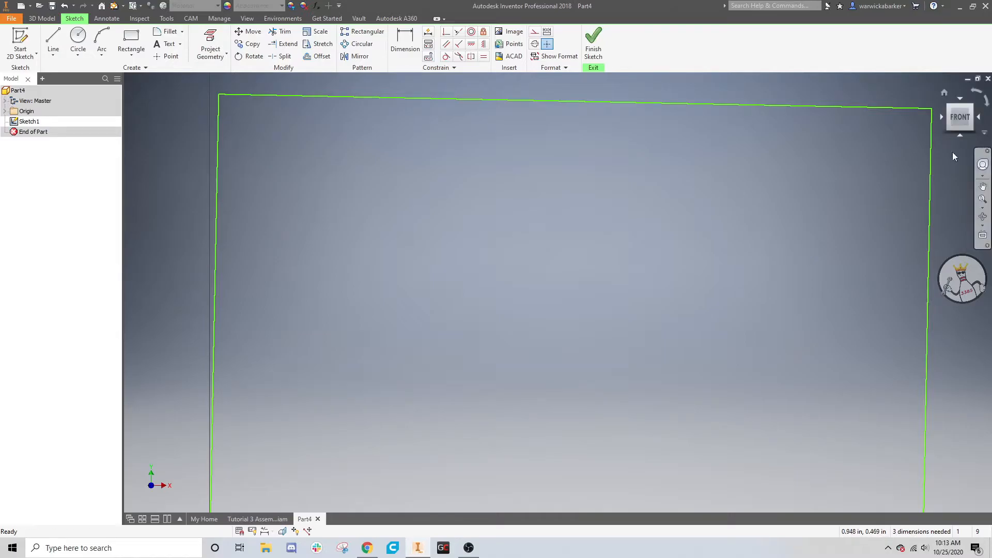
click(984, 105)
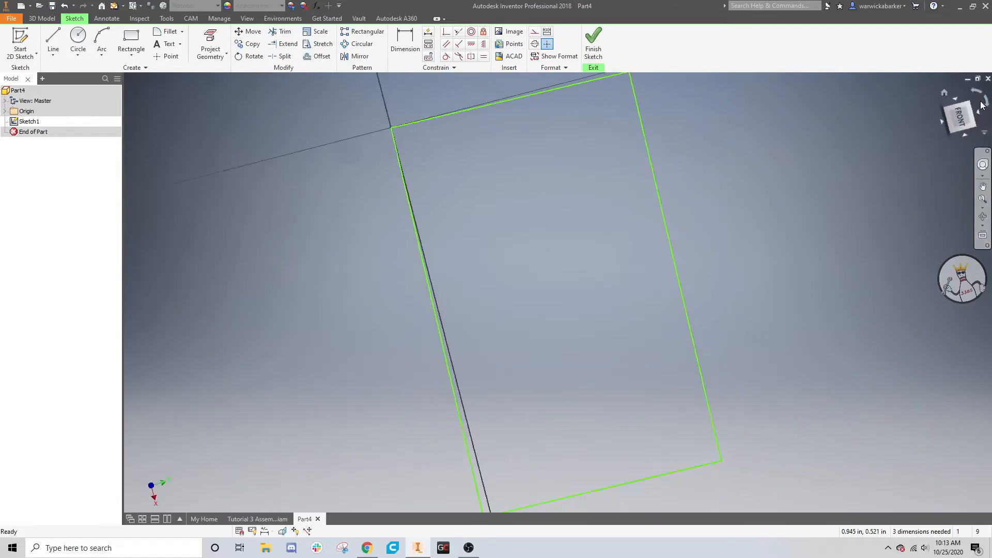
click(981, 95)
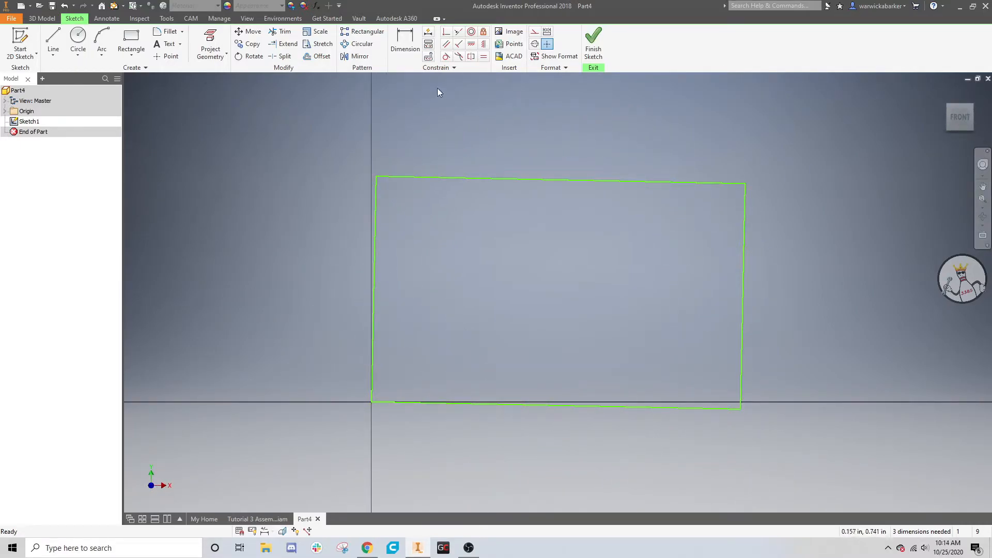
Apply a horizontal constraint to the rectangle's top line and undo it
click(472, 45)
click(472, 180)
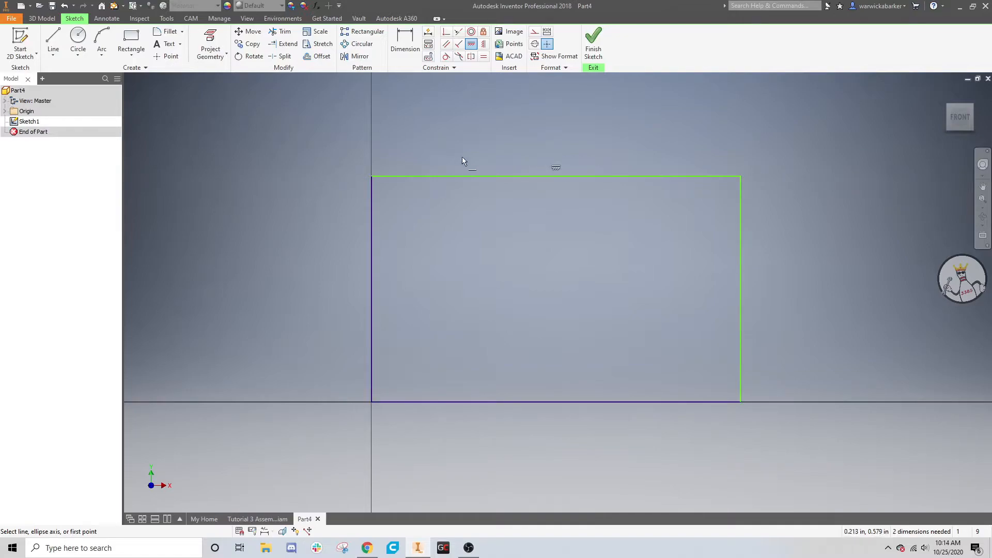
key(ctrl+z)
Apply a vertical constraint to the rectangle's left line and try the same constraint on the right line
click(484, 44)
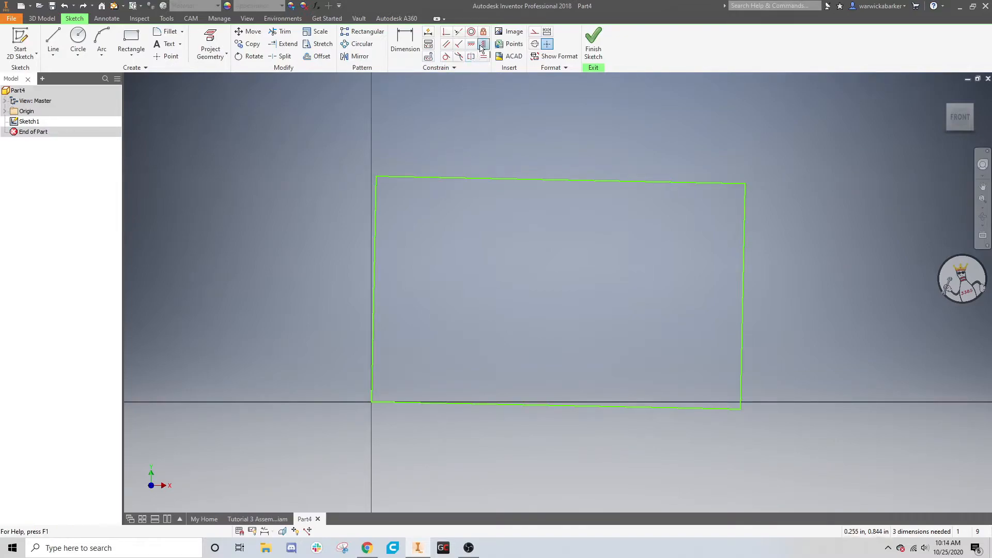
click(377, 210)
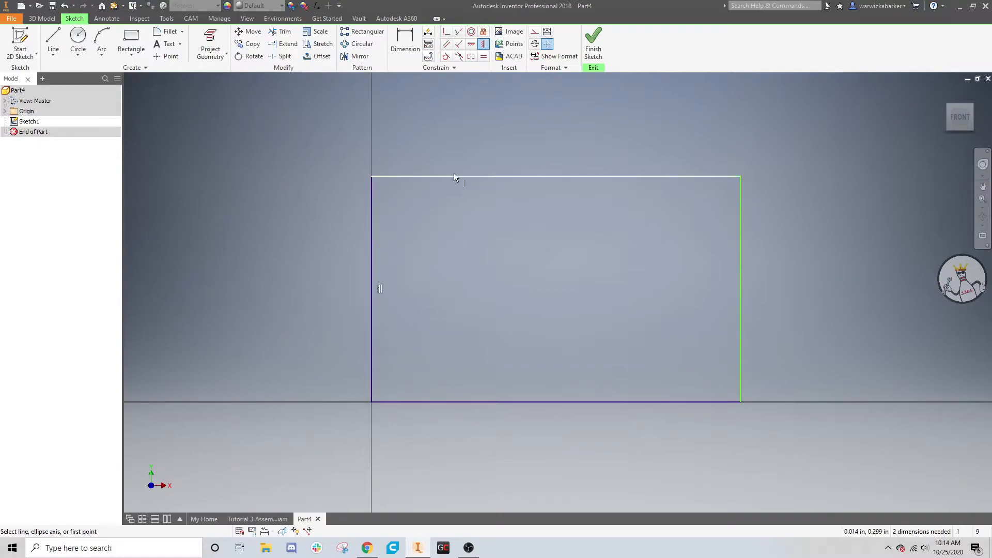
click(740, 215)
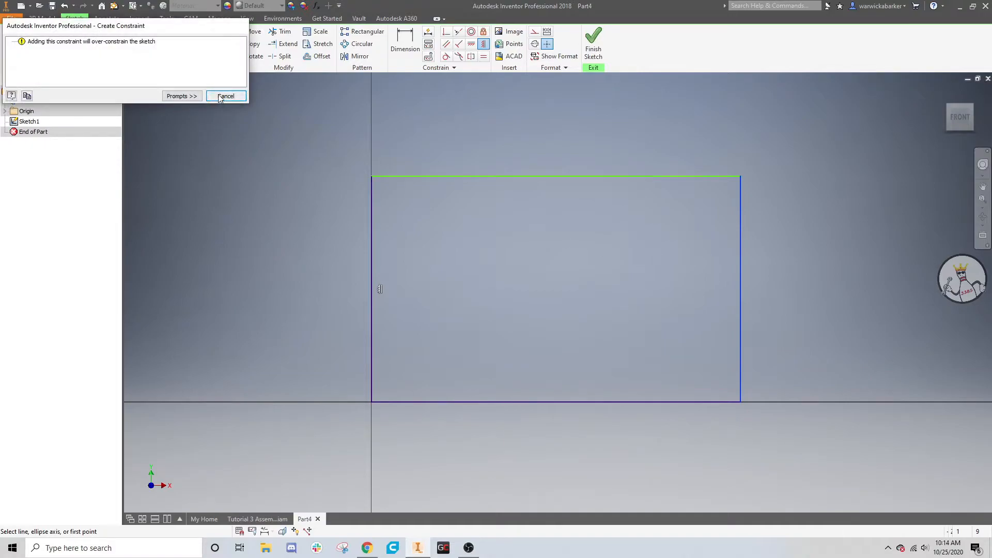
click(219, 97)
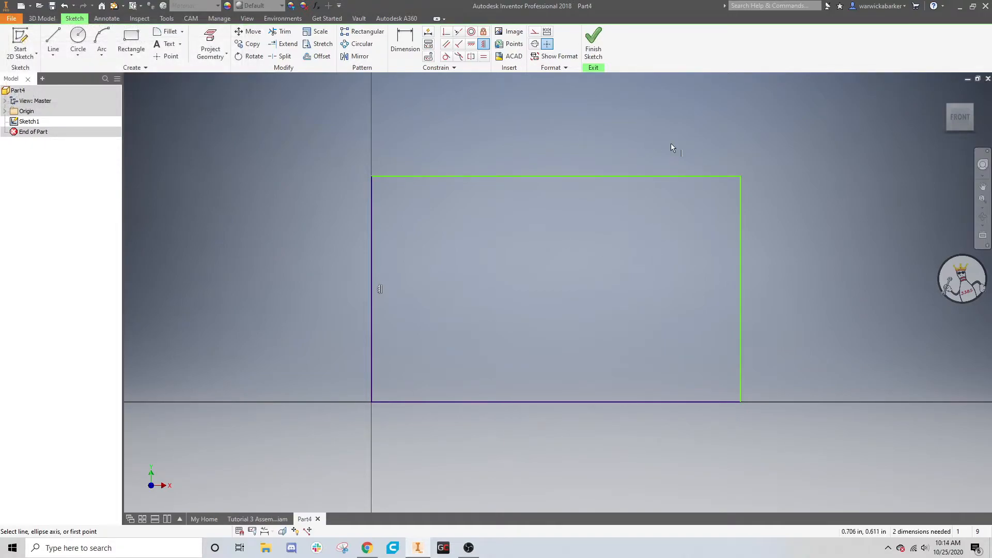
key(Escape)
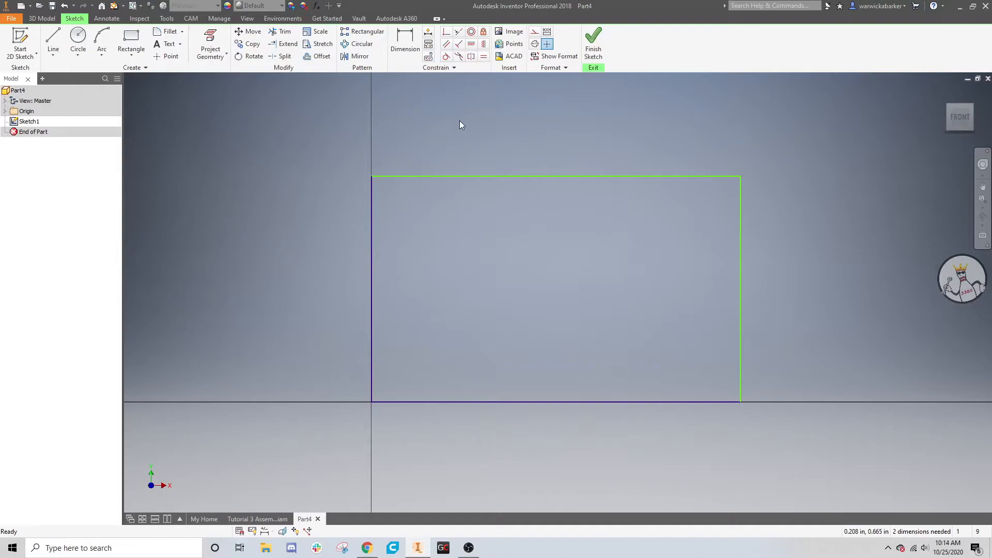
Undo the vertical constraint, the corner move and the three perpendicular constraints, keeping the outline closed at the origin
key(ctrl+z)
key(ctrl+z)
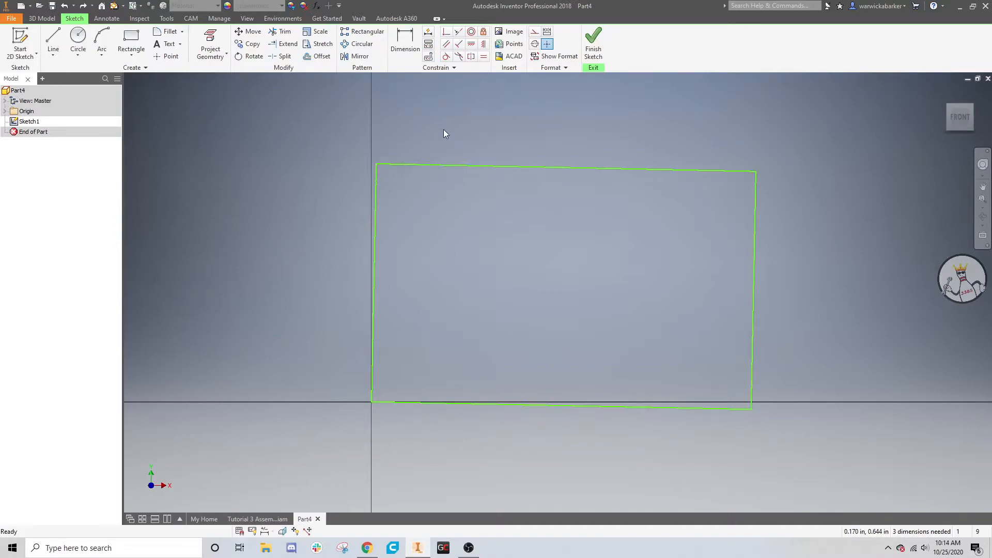
key(ctrl+z)
key(ctrl+z)
key(ctrl+z)
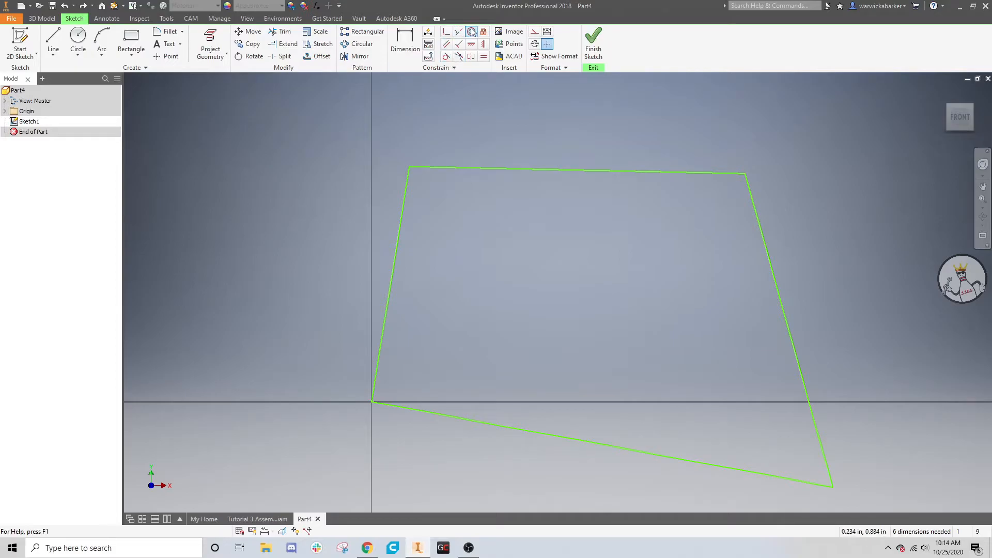
Apply parallel constraints between the outline's top and bottom lines and between its right and left lines
click(447, 45)
click(695, 173)
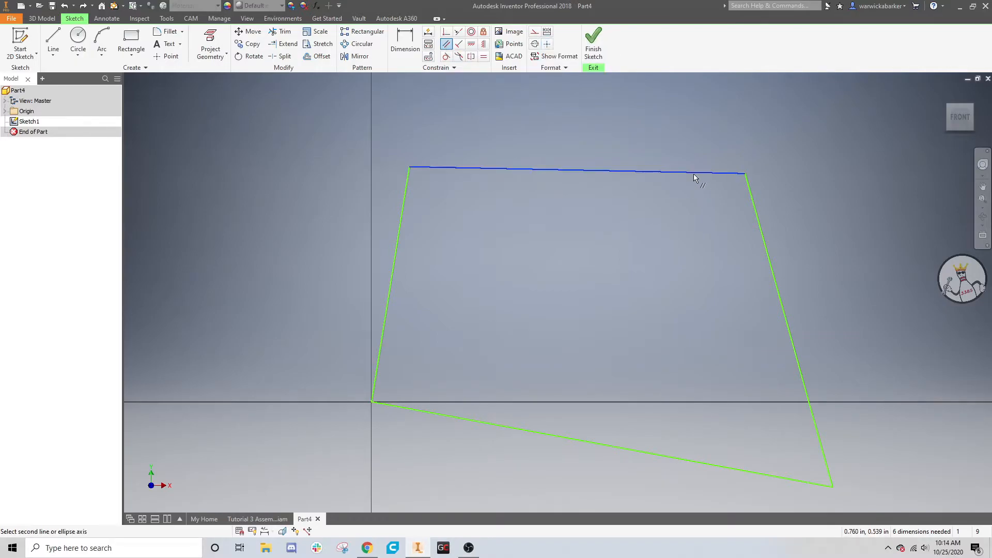
click(568, 438)
click(785, 280)
click(394, 246)
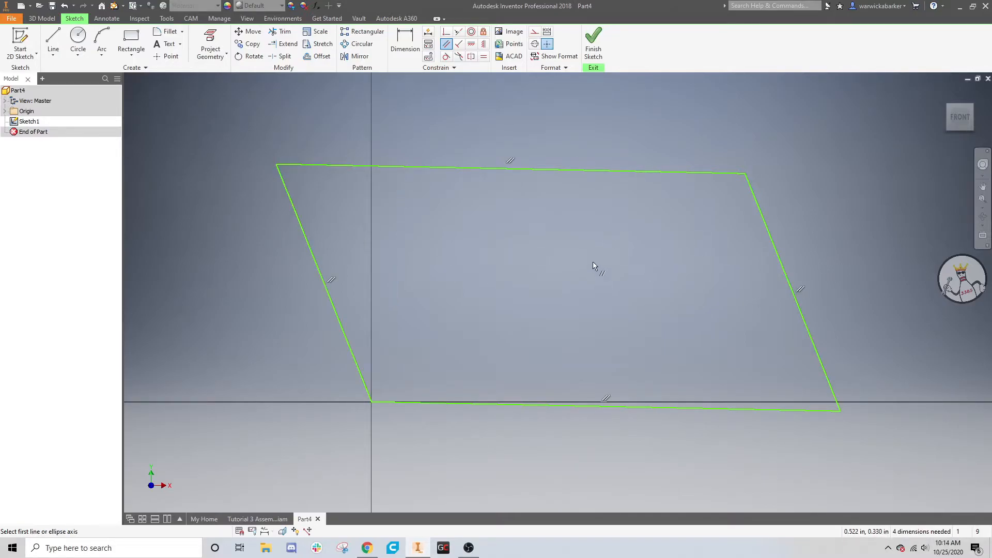
Make the left line perpendicular to the top line so the outline becomes a tilted rectangle
click(458, 45)
click(293, 207)
click(323, 165)
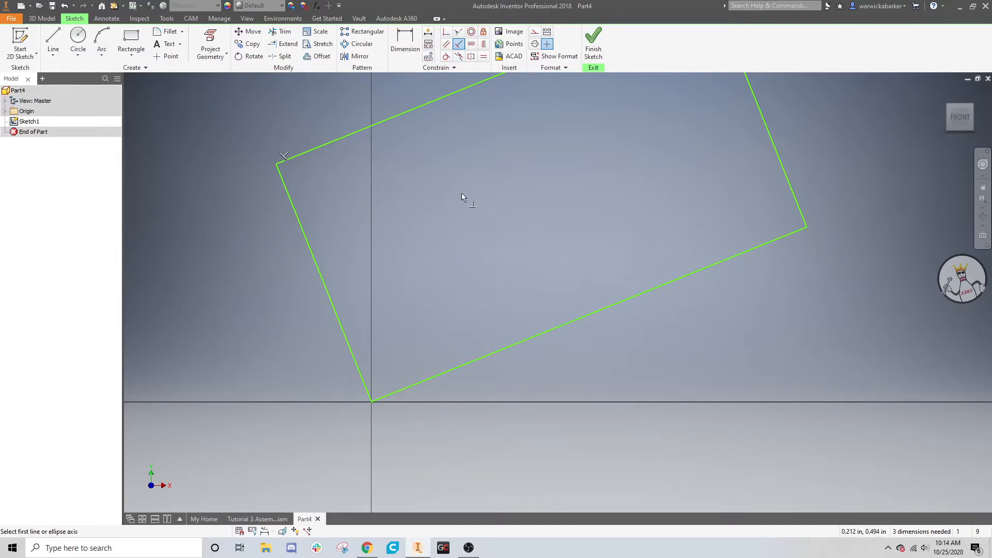
Rotate the sketch view a quarter turn, try a horizontal constraint on the rectangle's short upper edge, and undo it
click(471, 45)
click(978, 95)
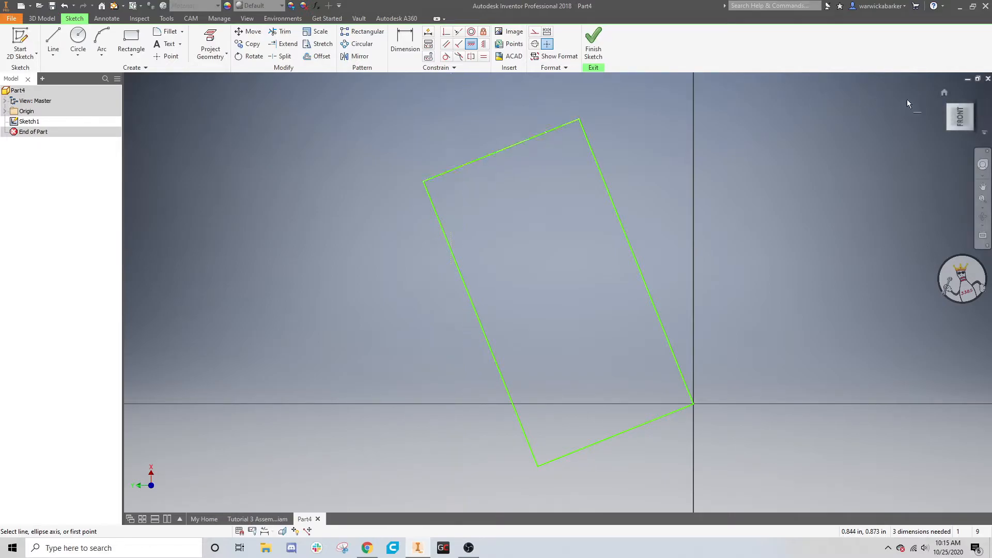
click(956, 123)
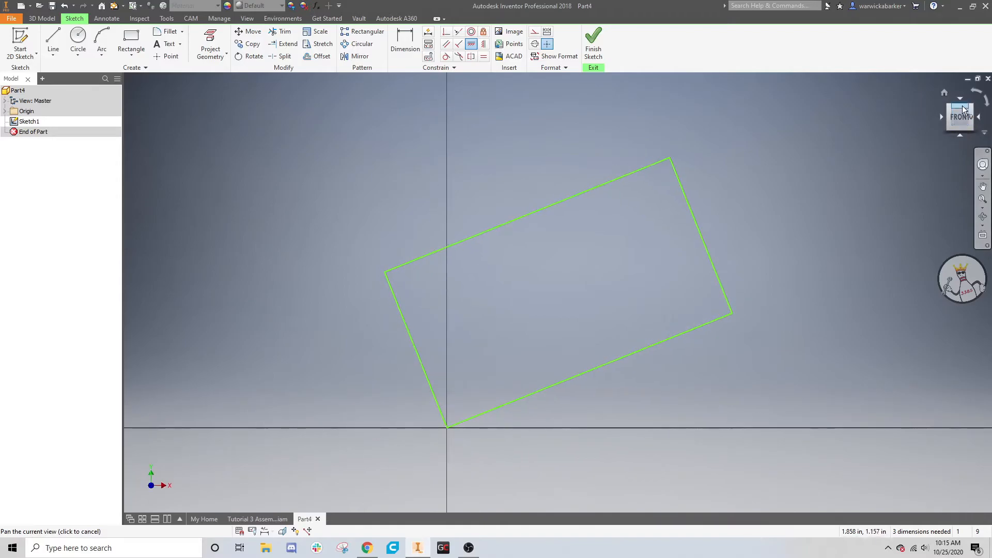
click(976, 91)
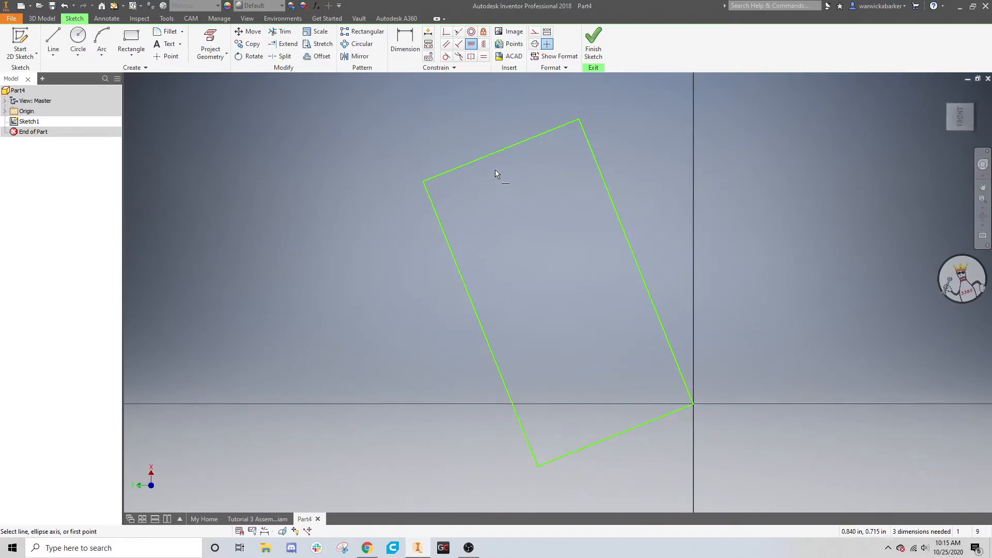
click(468, 164)
scroll(503, 275, down, 5)
scroll(492, 391, up, 6)
key(ctrl+z)
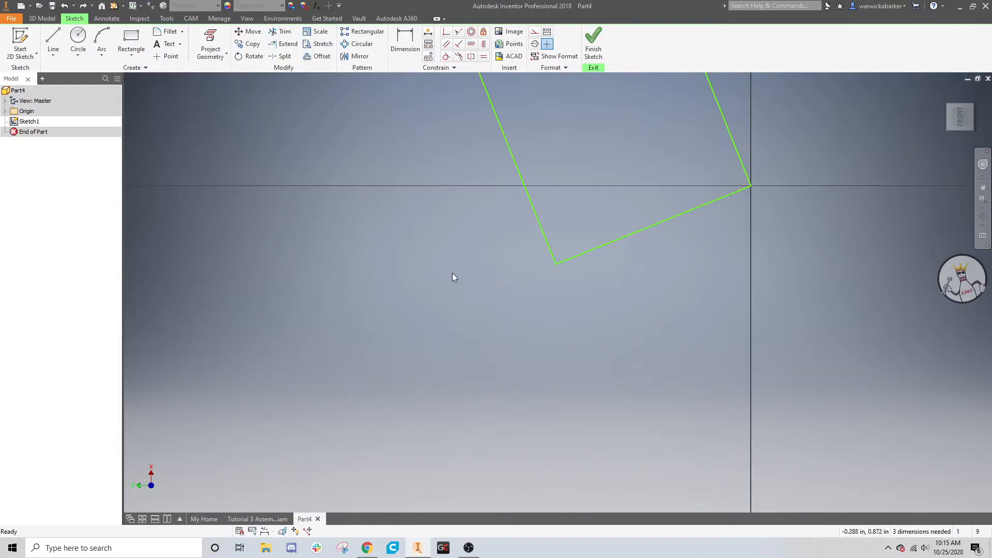
Try the horizontal constraint twice on the rectangle's long left edge in the rotated view, undoing it each time
click(471, 43)
click(496, 112)
scroll(517, 123, down, 3)
middle_drag(523, 134, 514, 242)
key(ctrl+z)
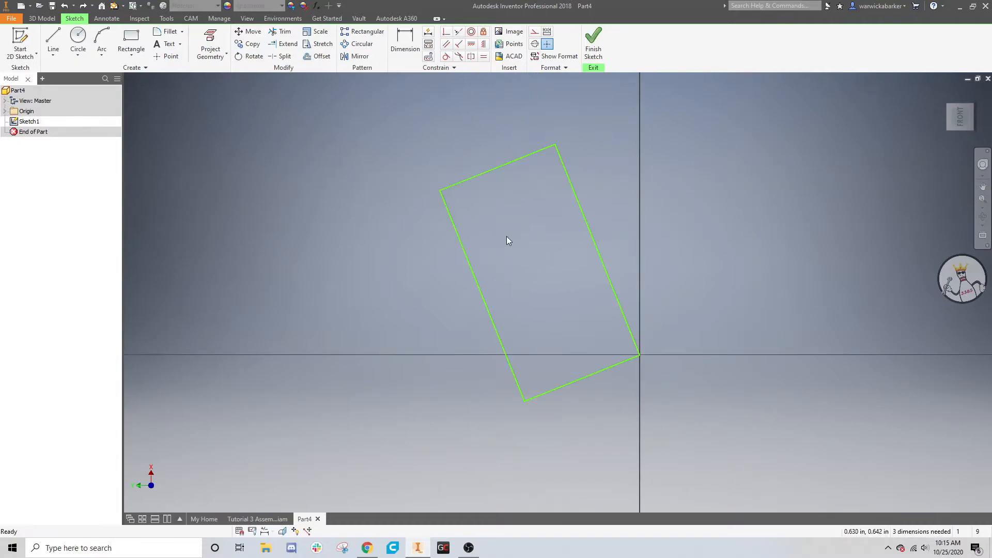
click(475, 280)
click(472, 45)
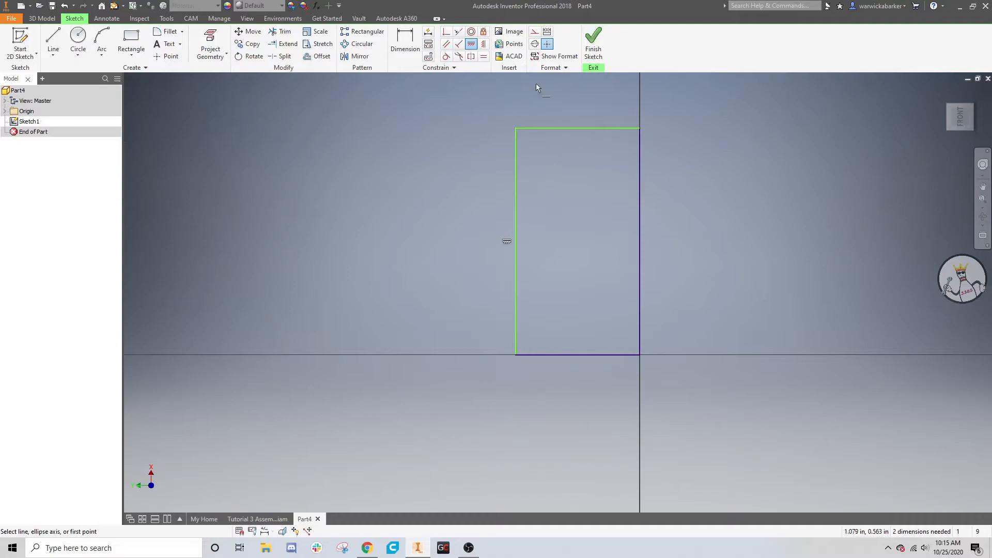
key(Escape)
key(ctrl+z)
Apply a vertical constraint to the rectangle's short upper edge and turn the sketch view back to upright Front
click(481, 45)
click(524, 158)
click(986, 102)
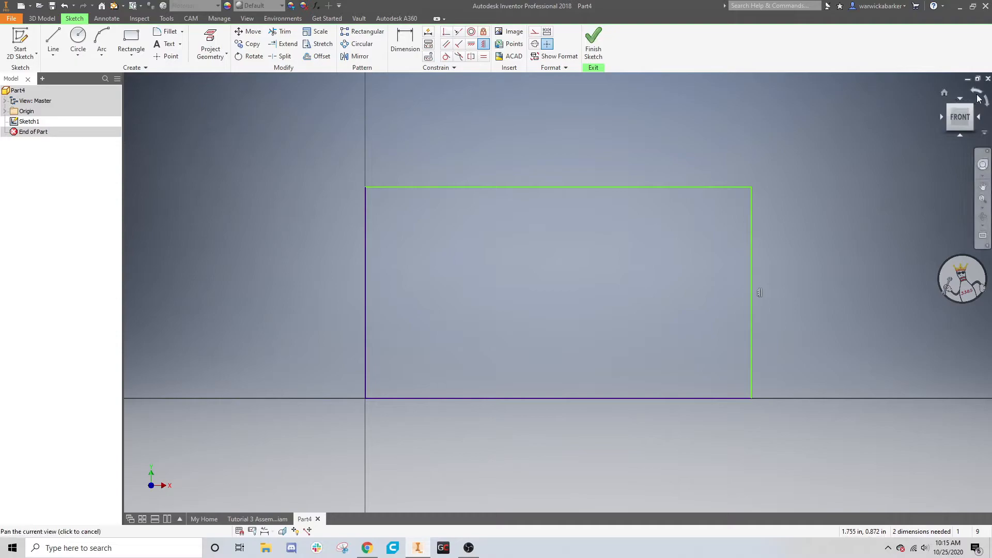
click(978, 98)
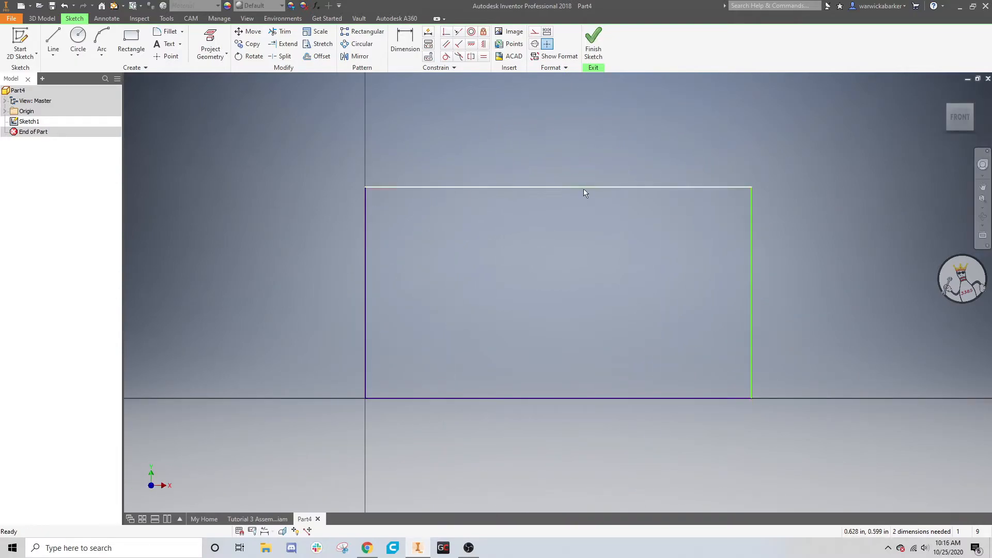
Replace the rectangle's top line with a stepped chain of lines forming a notch, closing with a sloped line to the right side's upper end
click(584, 188)
key(Delete)
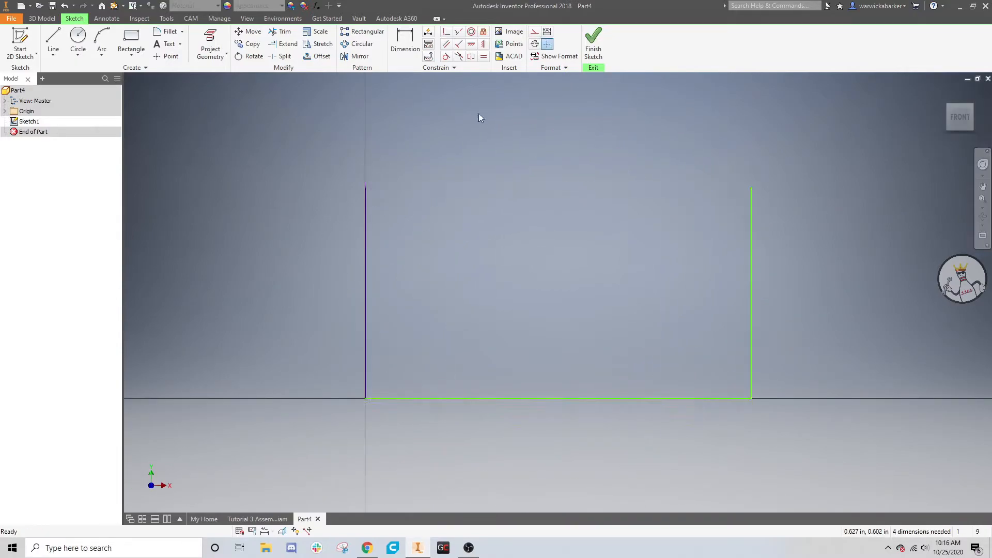
click(53, 39)
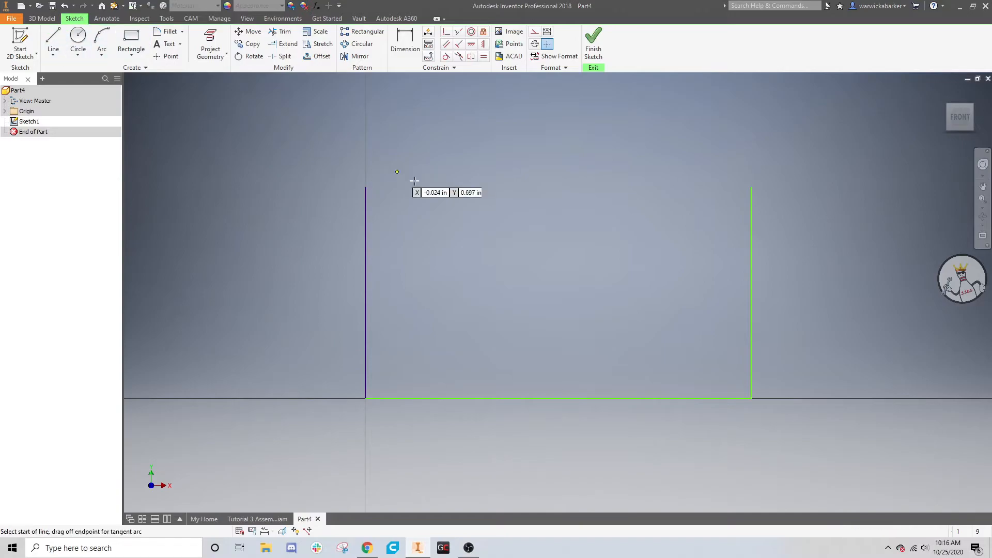
click(365, 187)
click(449, 187)
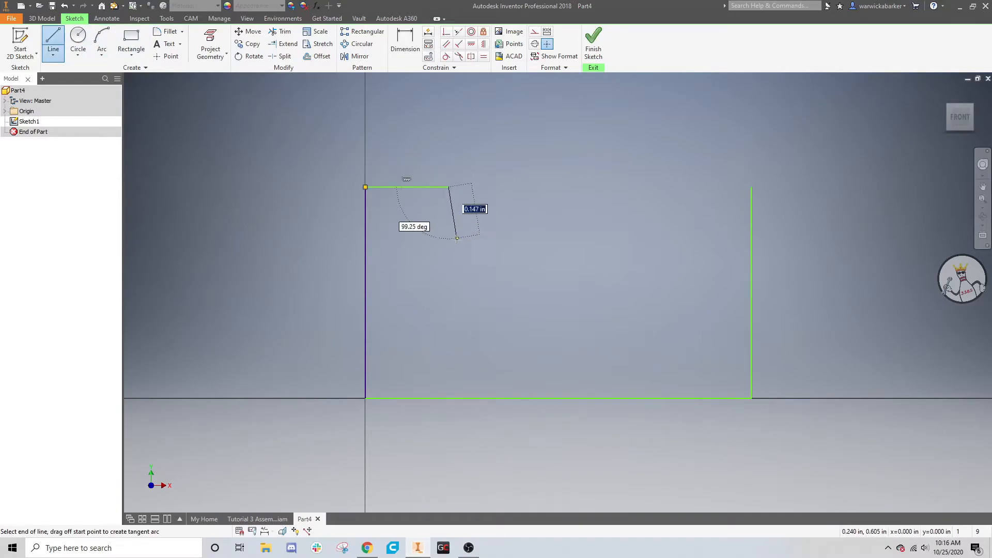
click(449, 244)
click(586, 244)
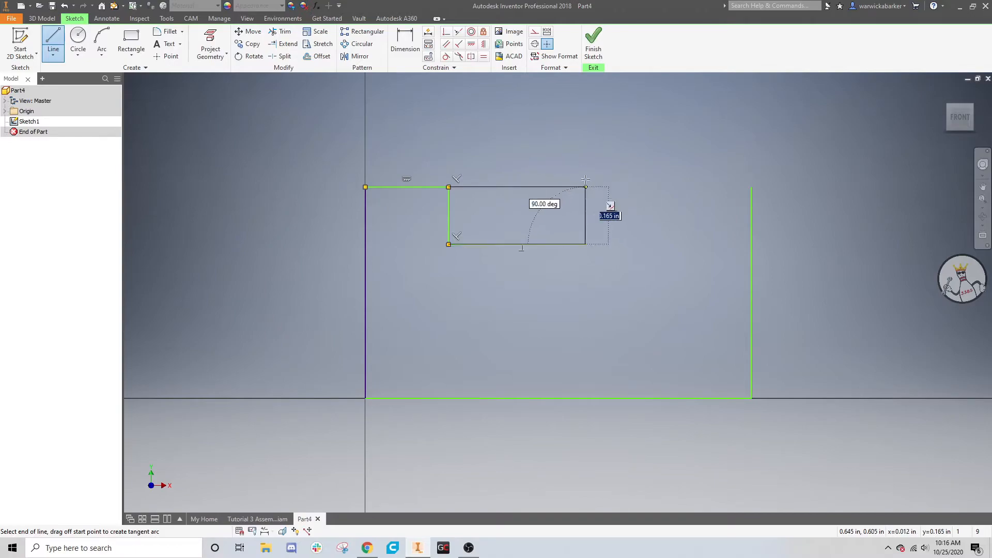
click(585, 162)
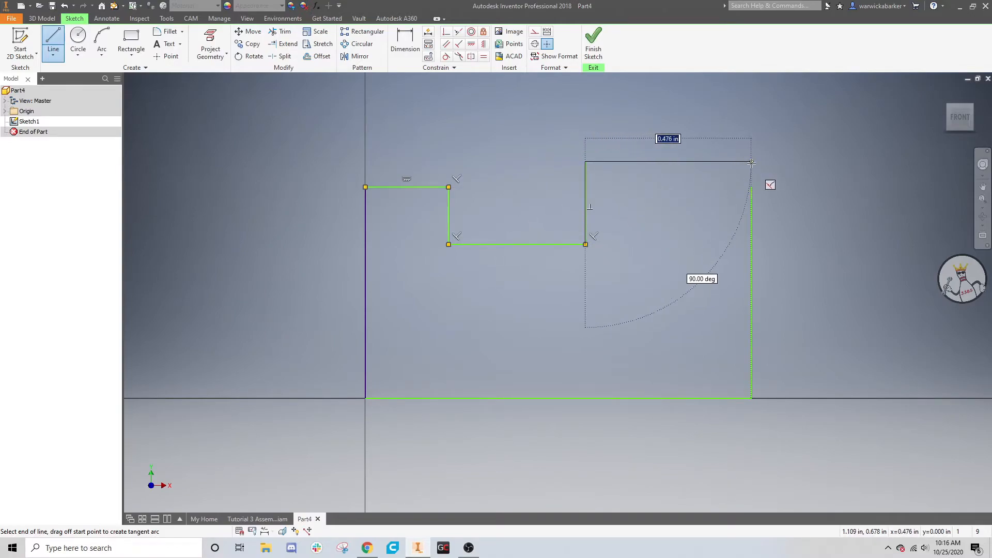
click(752, 186)
key(Escape)
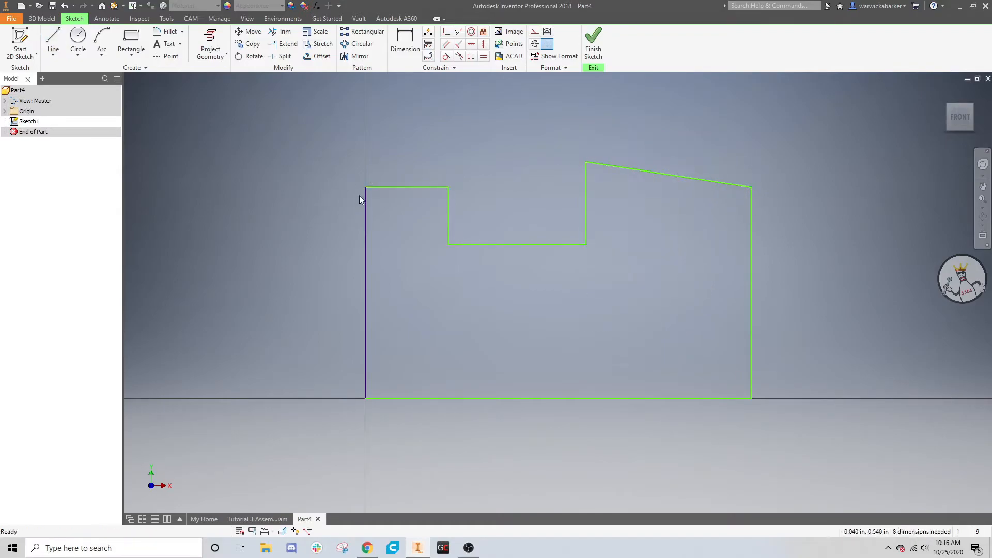
Dimension the profile's left side at 0.5 in
click(400, 188)
click(665, 174)
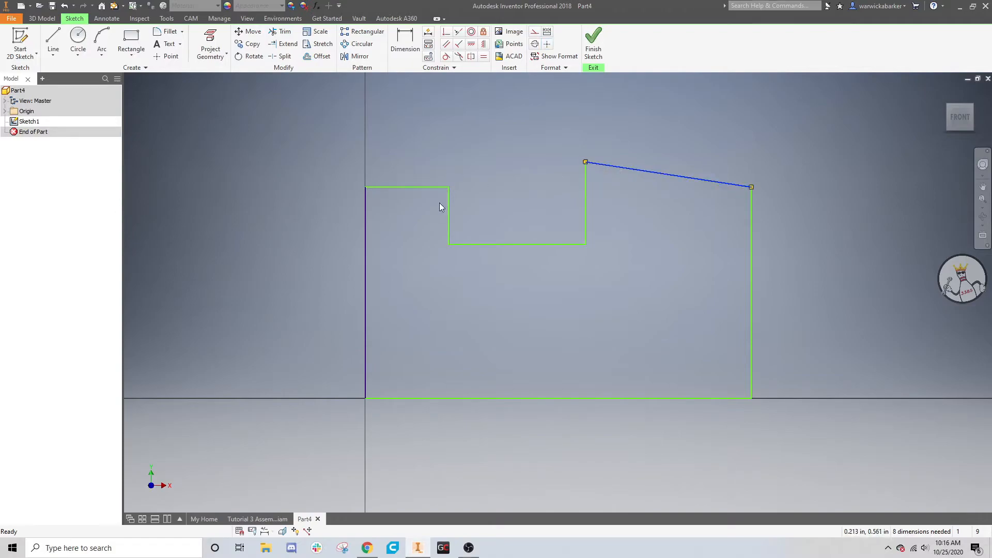
key(d)
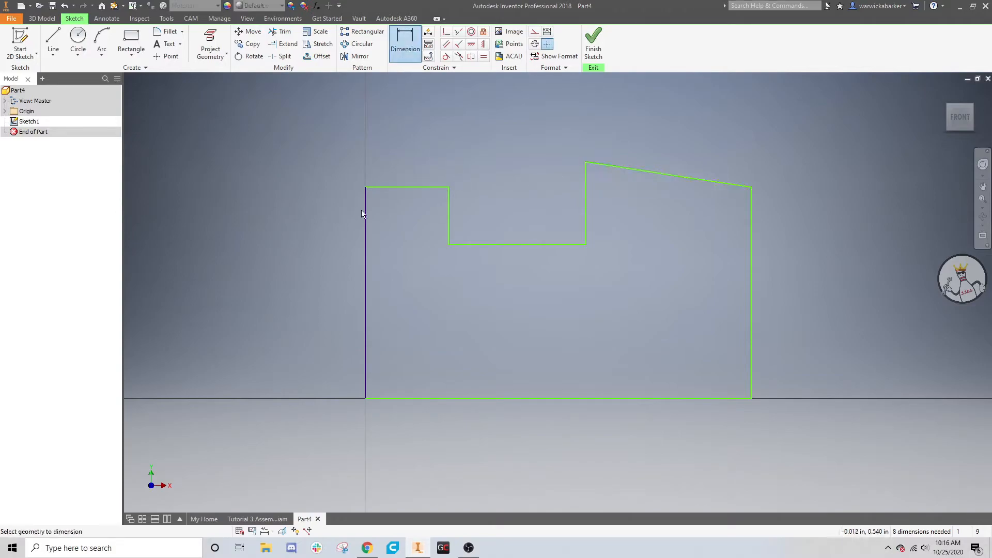
click(365, 215)
click(343, 247)
text(.5)
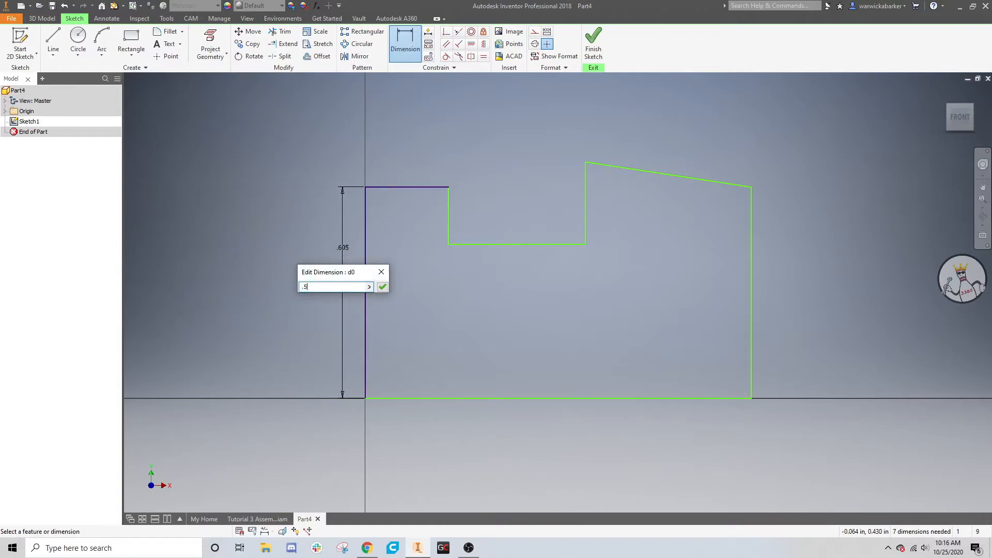
key(Return)
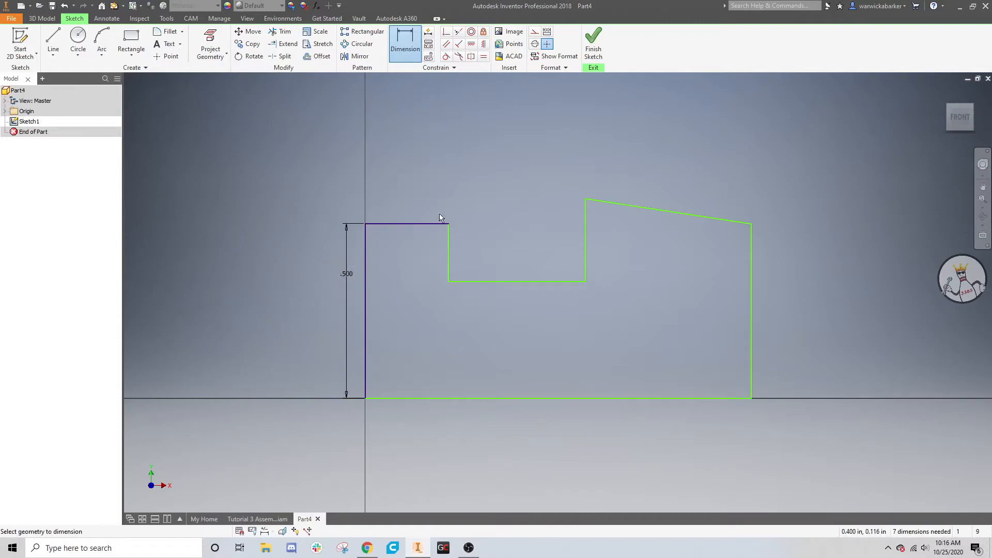
Dimension the notch depth from the upper-left ledge to the notch floor at 0.125 in
click(438, 249)
text(.)
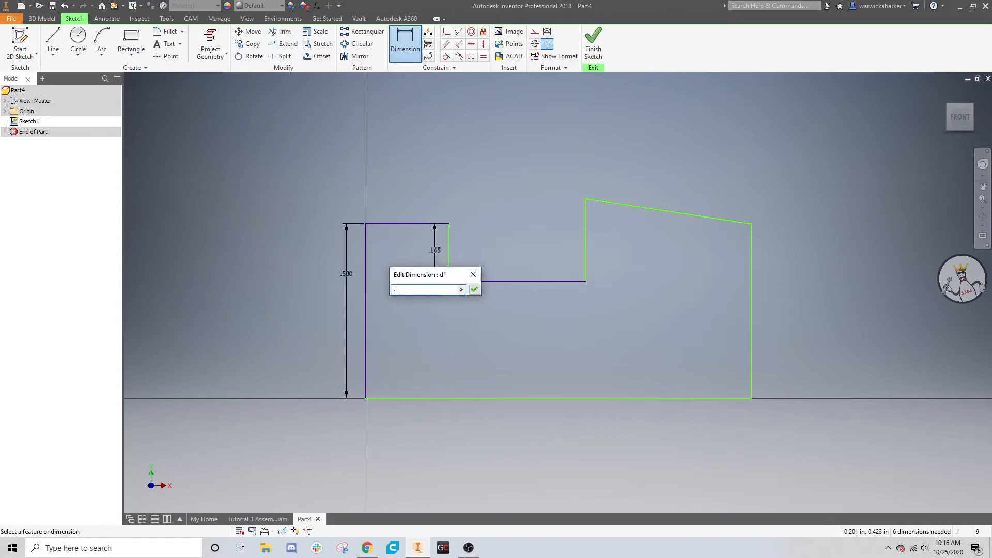
text(125)
key(Return)
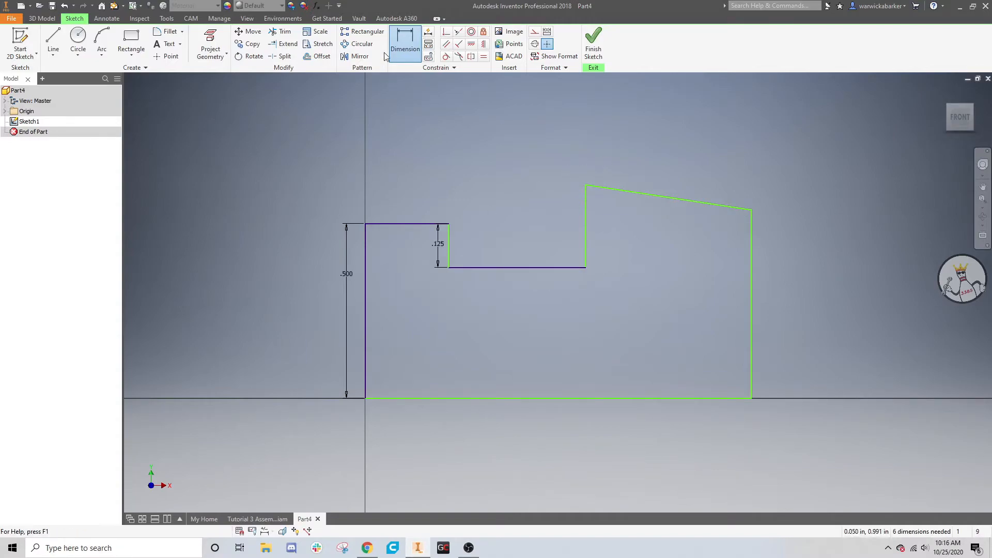
Apply a collinear constraint between the sloped upper-right line and the upper-left ledge, and undo it
click(457, 33)
click(646, 194)
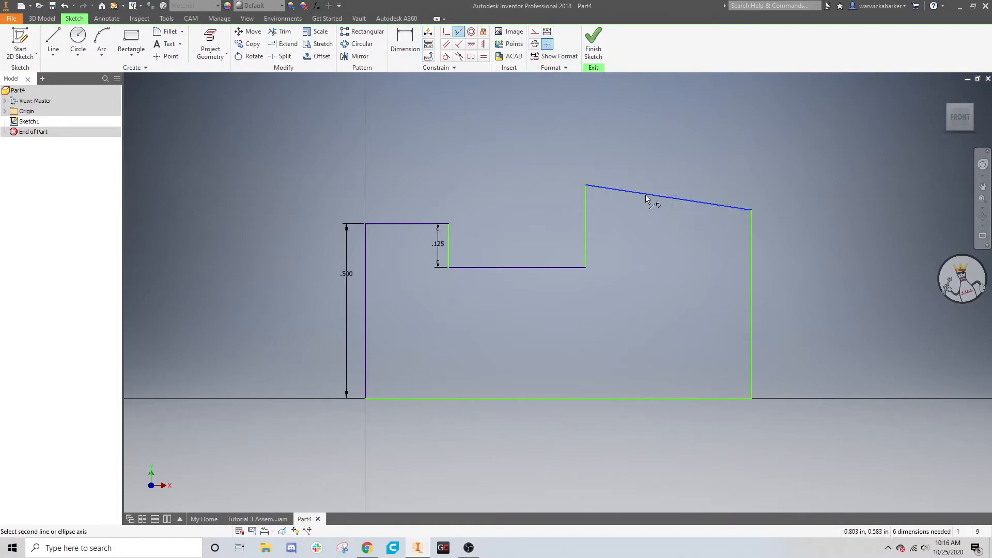
click(420, 223)
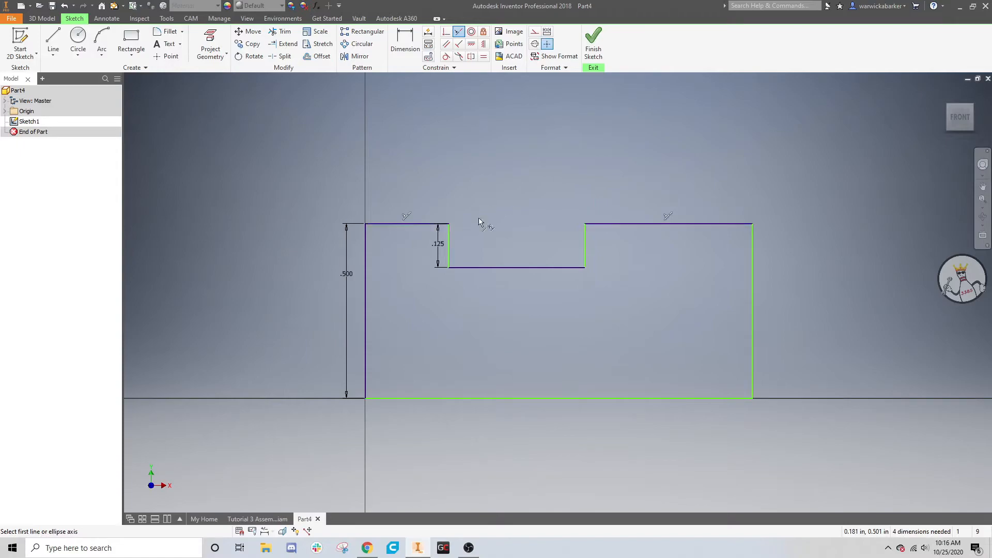
right_click(588, 178)
click(615, 179)
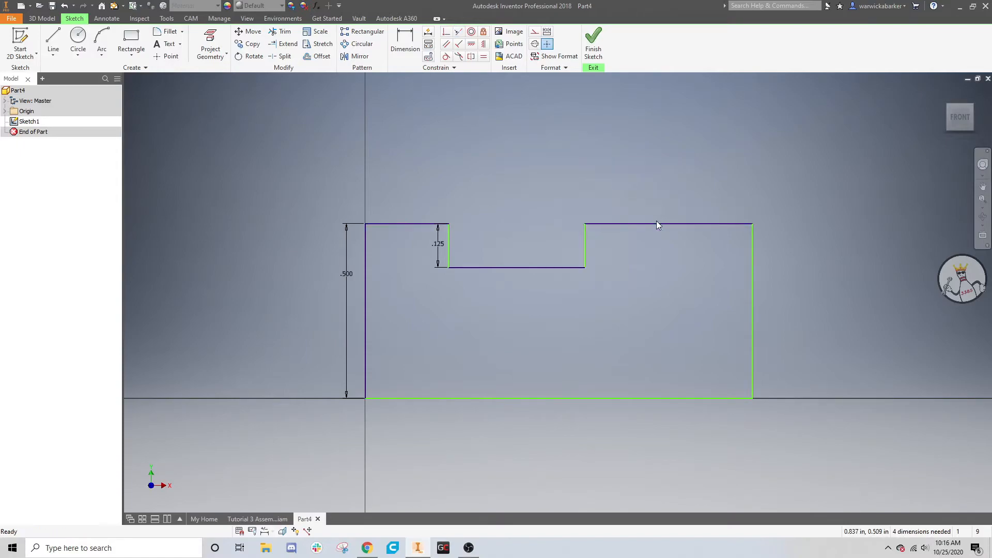
key(ctrl+z)
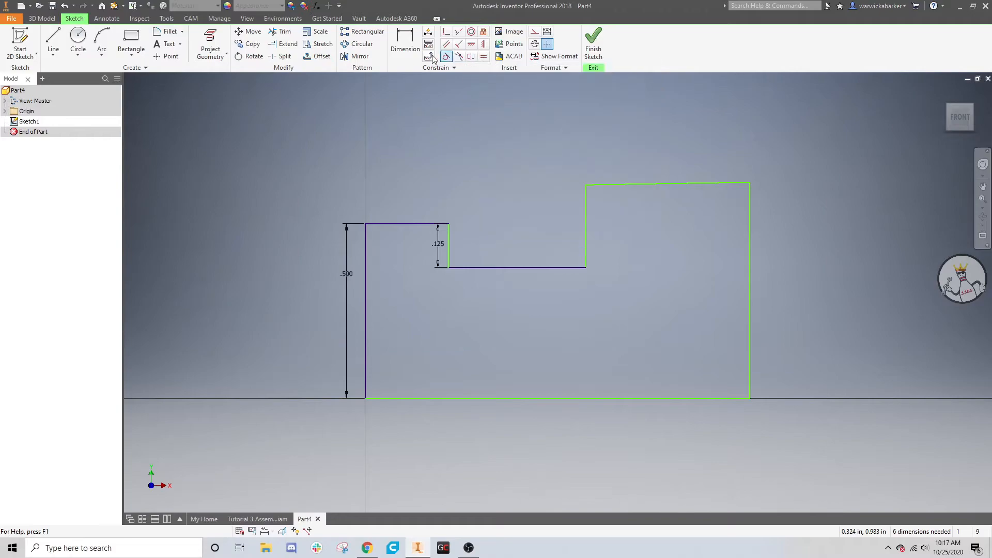
Dimension the right side by referencing the left side's height dimension, and undo it
click(405, 41)
click(750, 245)
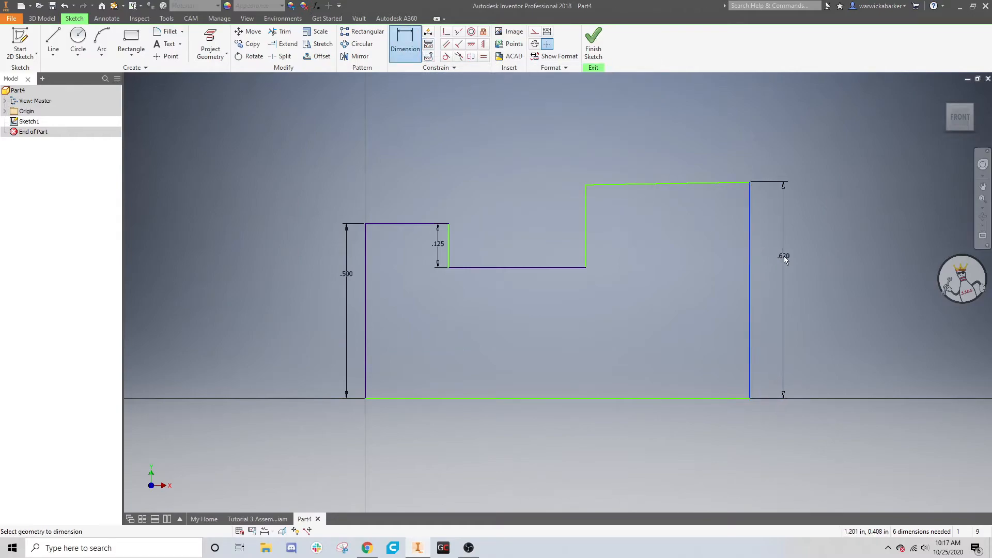
click(784, 256)
click(346, 278)
key(Return)
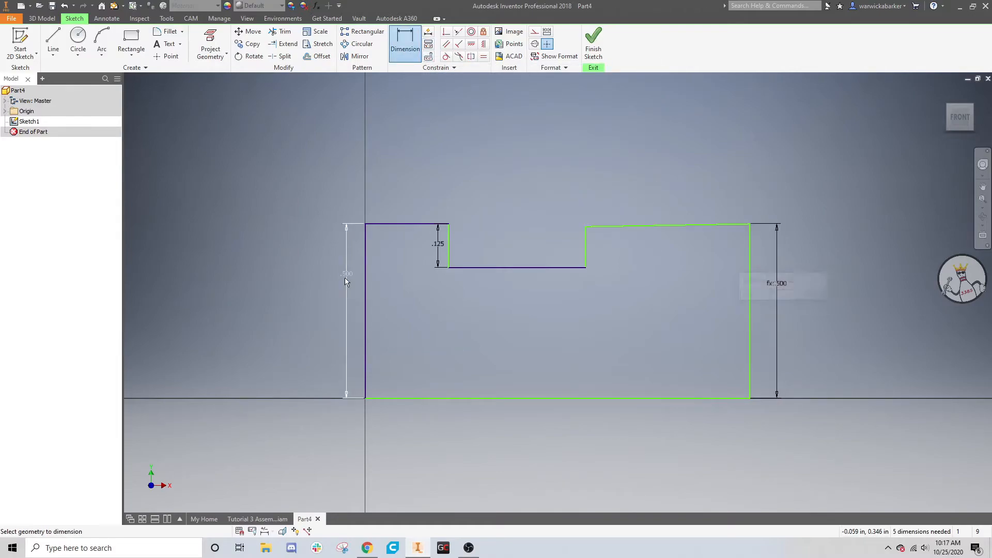
key(ctrl+z)
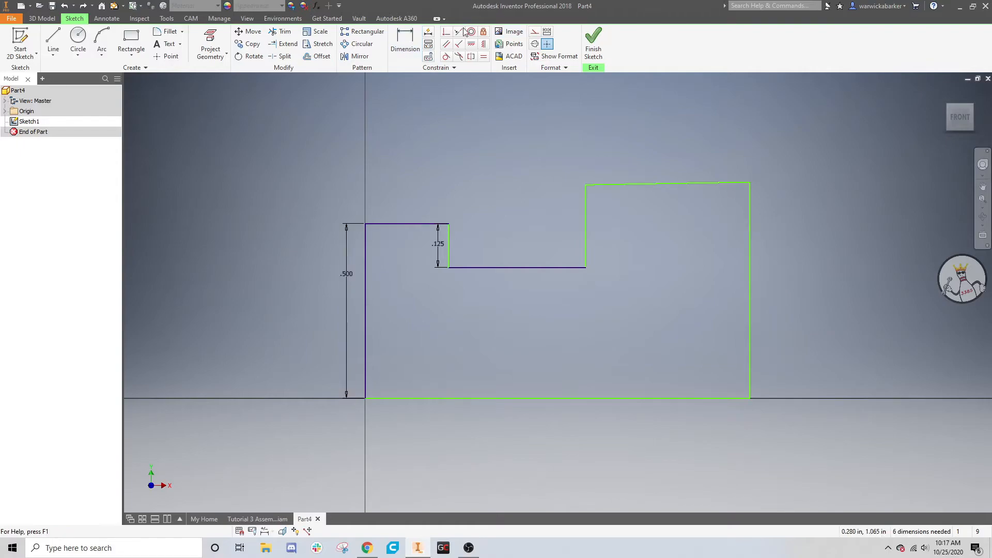
Apply an equal constraint between the profile's left and right sides
click(483, 58)
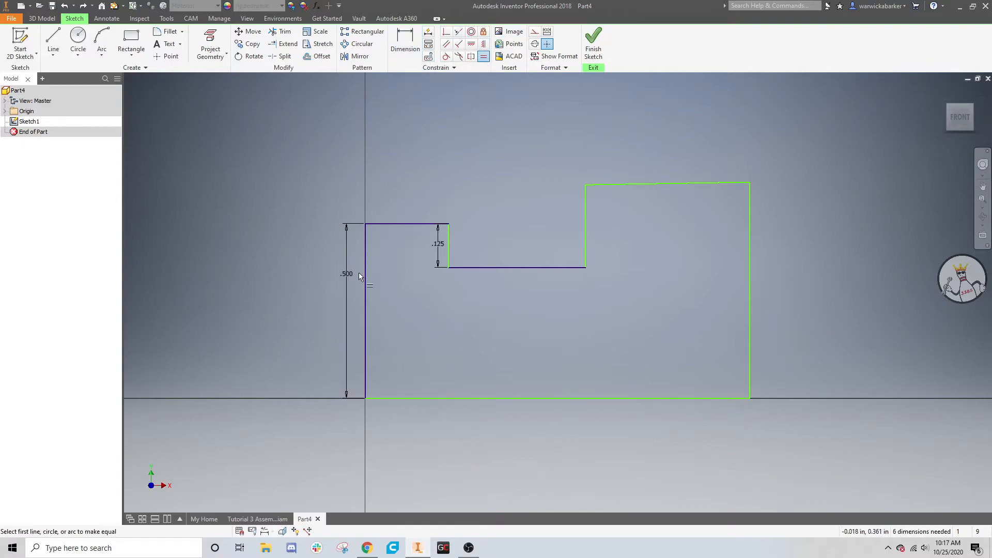
click(365, 279)
click(747, 287)
right_click(604, 342)
click(632, 342)
Make the bottom line perpendicular to the left side
click(458, 43)
click(377, 399)
click(365, 392)
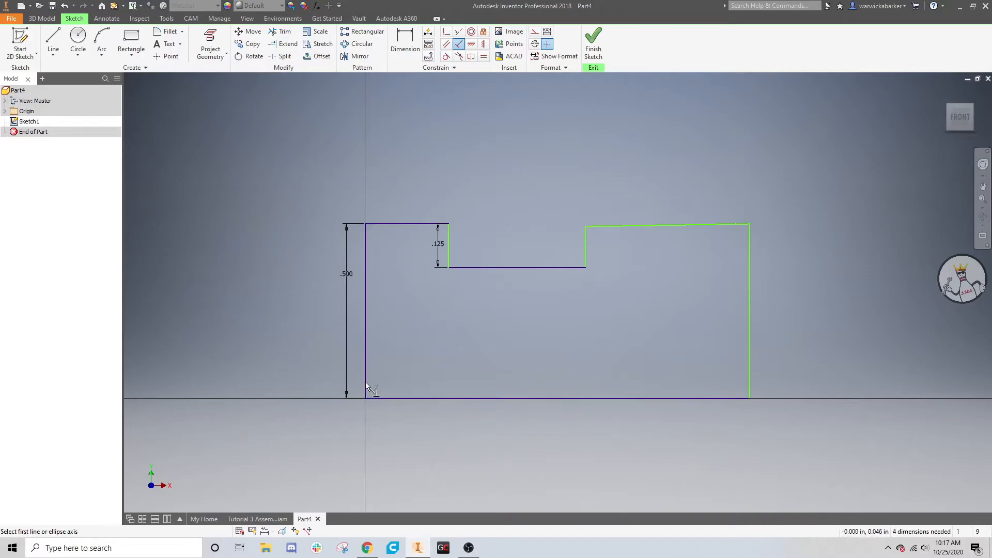
right_click(450, 345)
click(502, 350)
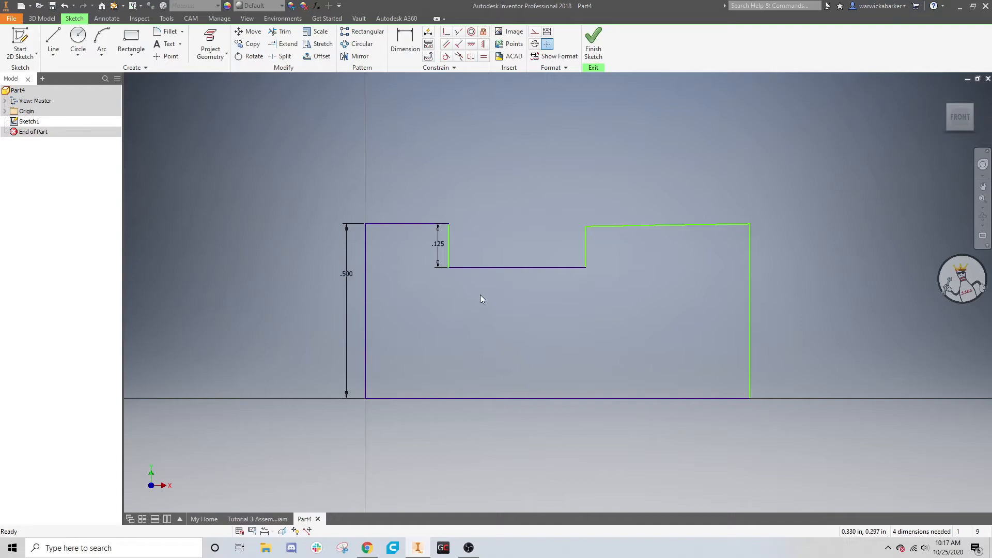
Dimension the profile's bottom line at 1.5 in
click(405, 44)
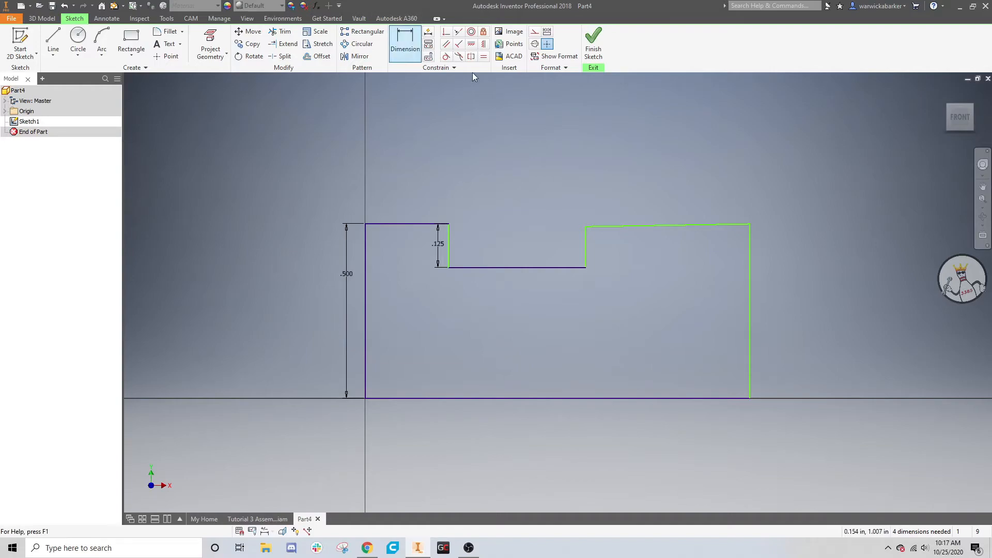
click(610, 399)
click(564, 465)
text(1.5)
key(Return)
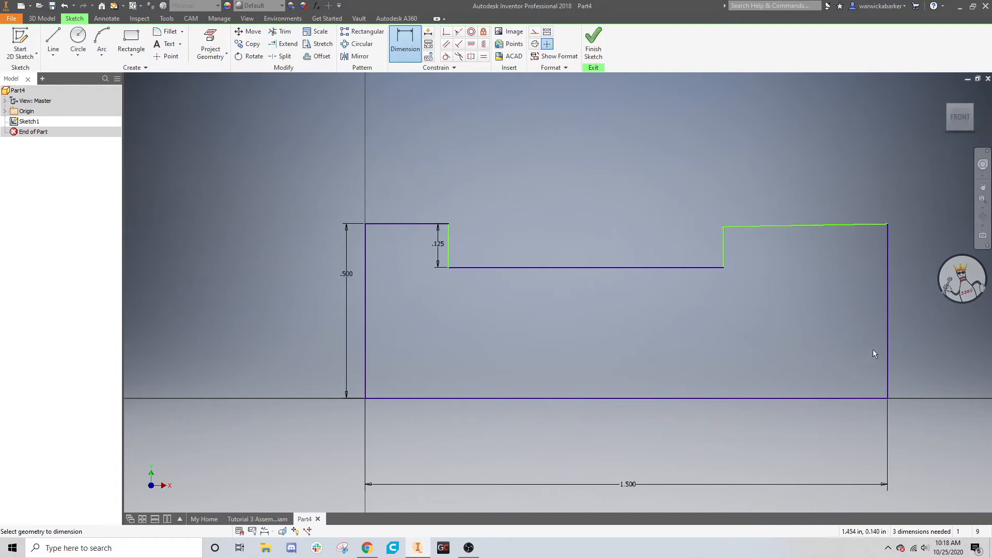
Undo the bottom line's dimension and make the profile's two upper horizontal lines collinear
key(ctrl+z)
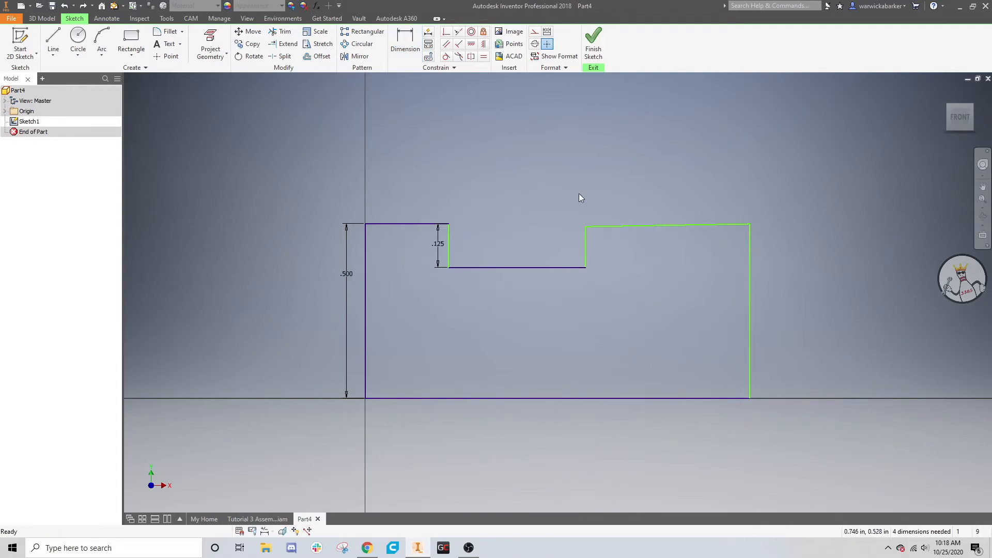
click(458, 31)
click(653, 226)
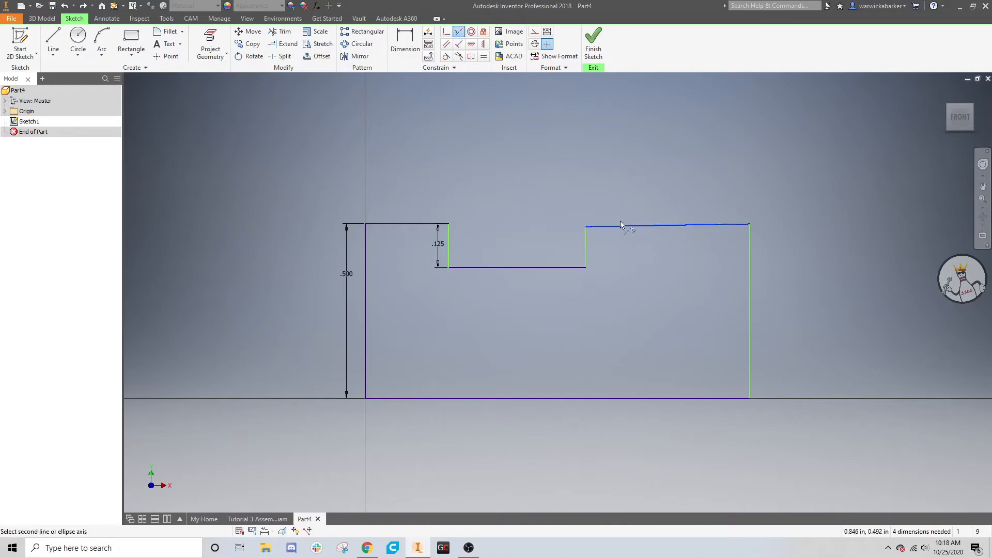
click(419, 223)
right_click(593, 179)
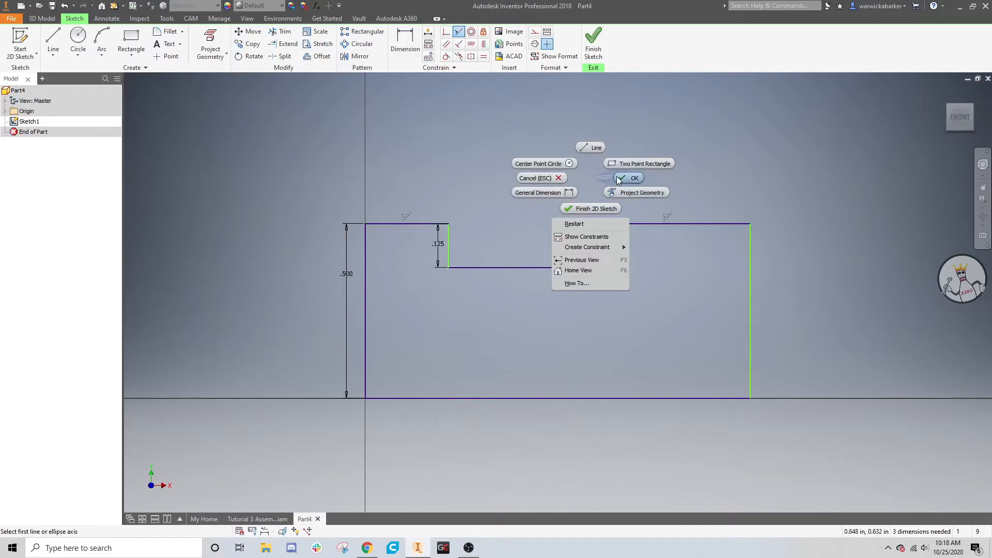
click(629, 177)
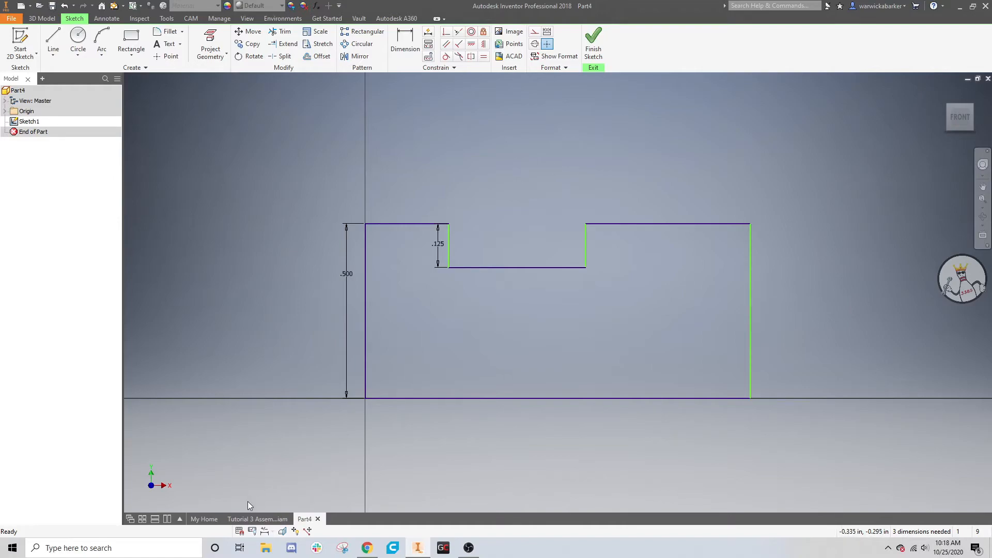
Switch to Tutorial 3 Assembly and start a 2D sketch on the side plane through the sprockets, viewed face-on from the right
click(242, 518)
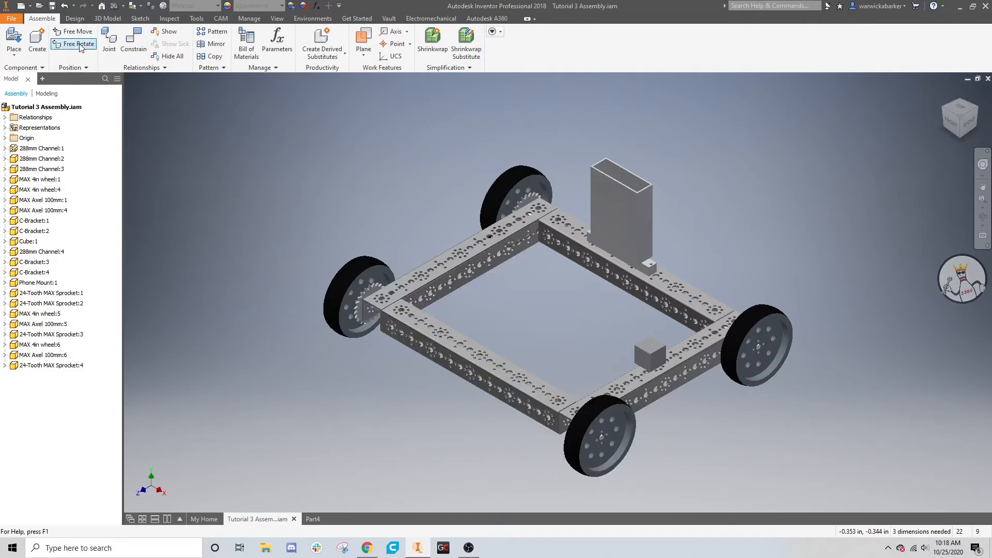
click(137, 21)
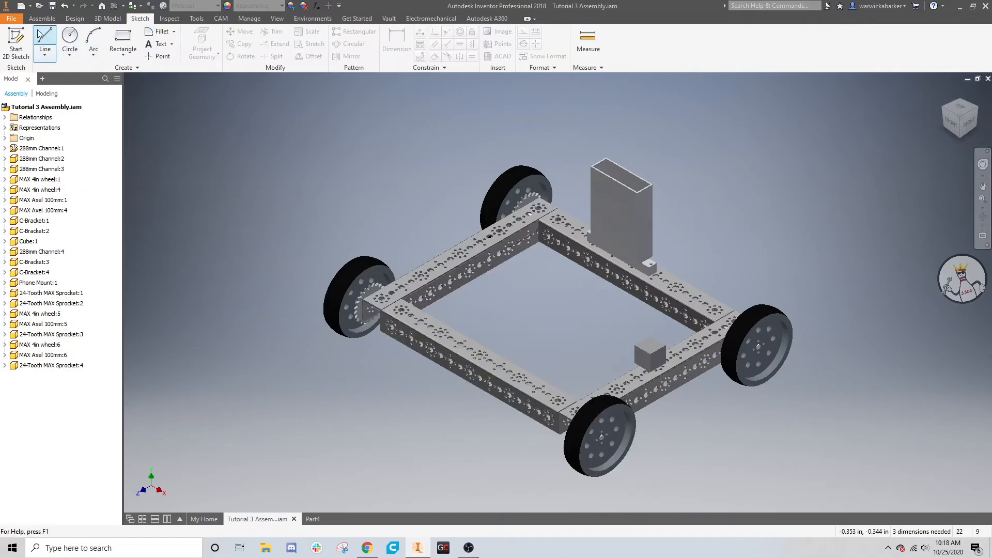
click(15, 43)
mouse_move(670, 404)
shift+middle_down()
mouse_move(665, 413)
mouse_move(709, 432)
shift+middle_up()
scroll(665, 466, up, 10)
scroll(509, 408, down, 5)
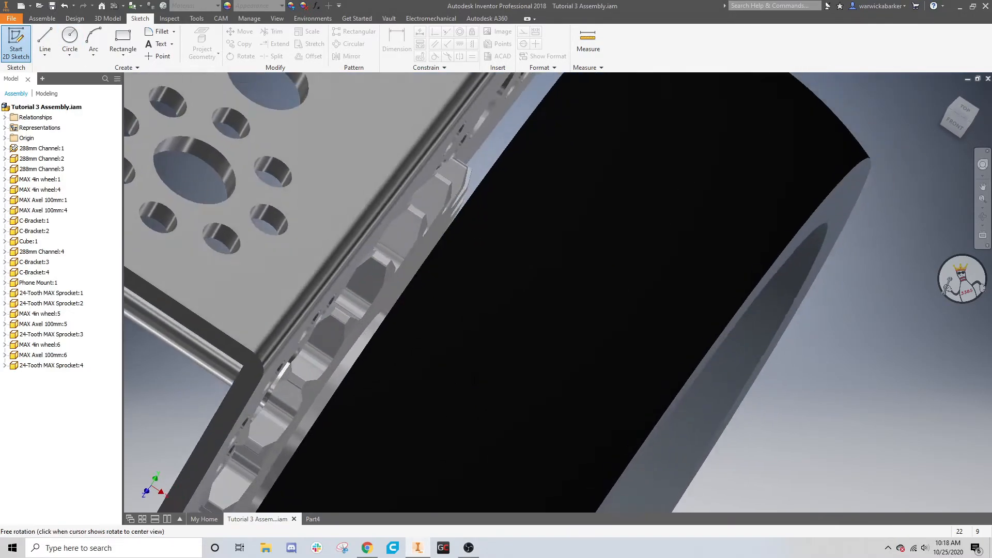
shift+middle_drag(380, 282, 591, 305)
click(592, 308)
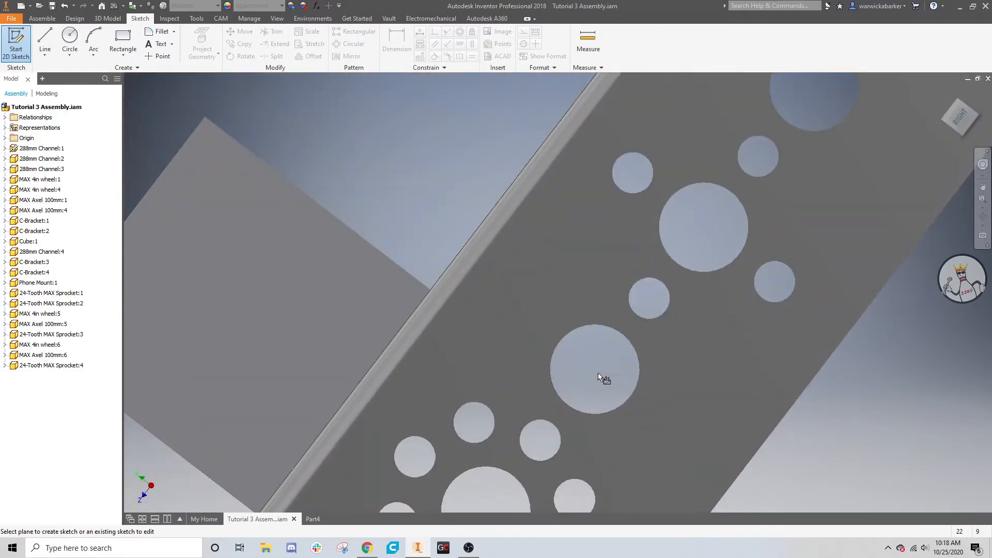
click(984, 102)
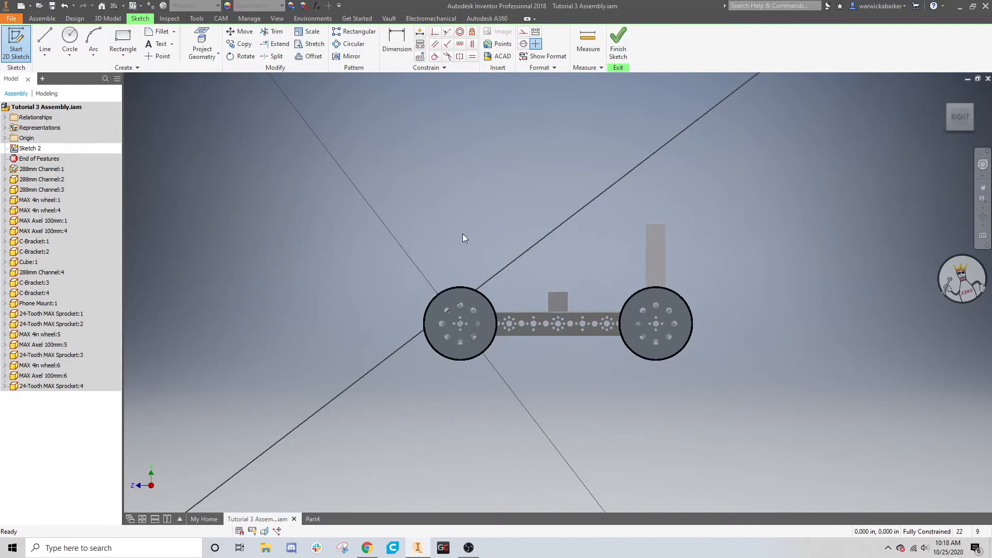
Toggle Slice Graphics on and off at the sprocket sketch plane, leaving it switched on
scroll(467, 313, down, 10)
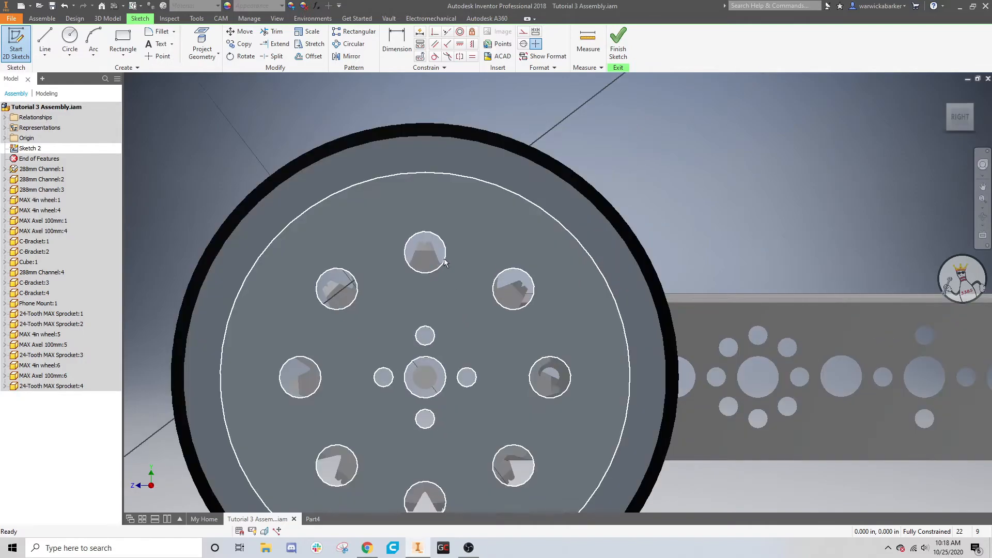
scroll(668, 163, up, 5)
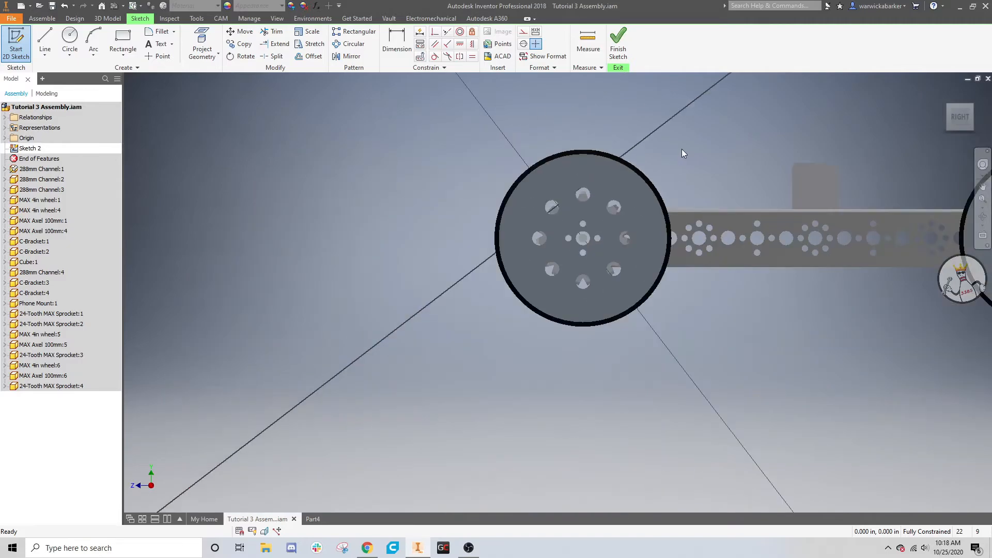
right_click(684, 150)
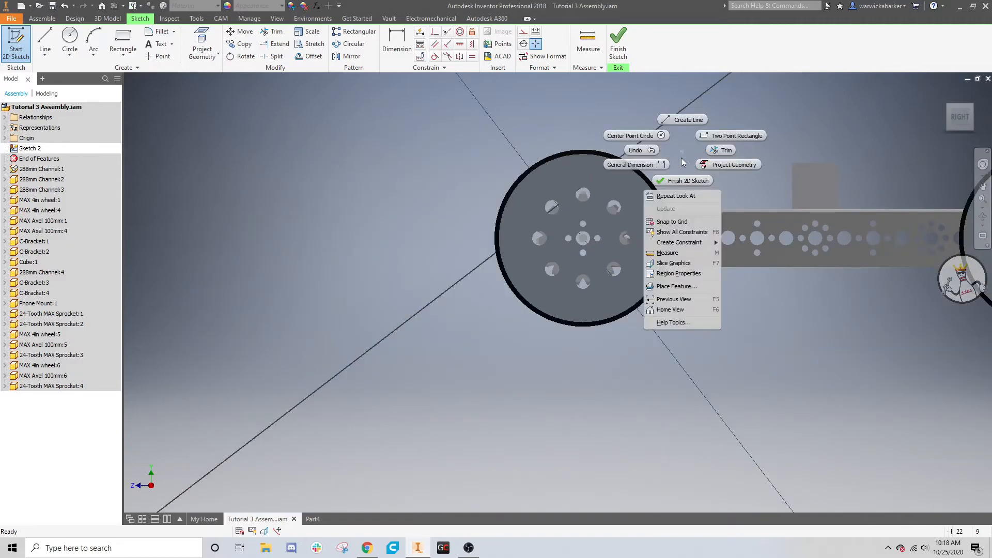
click(673, 264)
scroll(671, 277, down, 5)
right_click(198, 155)
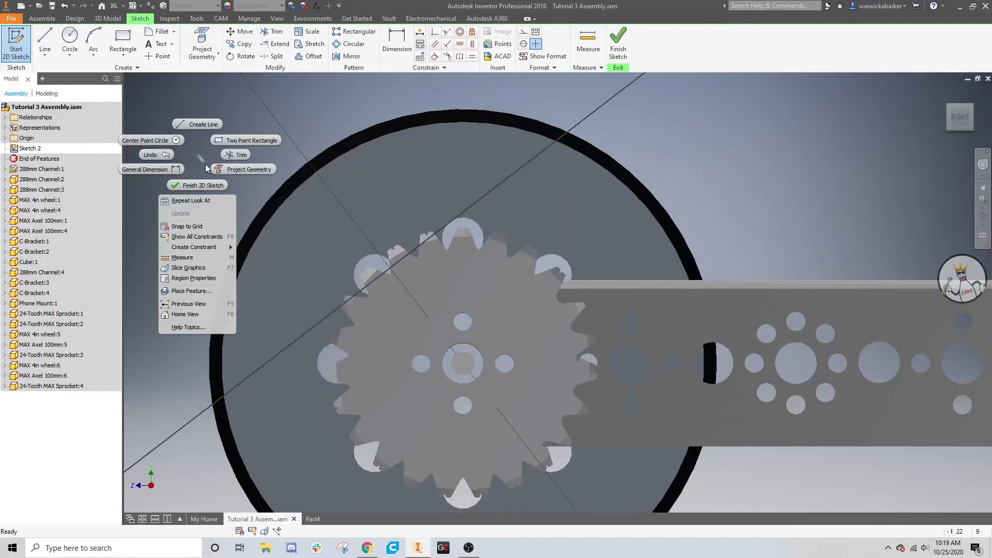
click(194, 268)
right_click(233, 138)
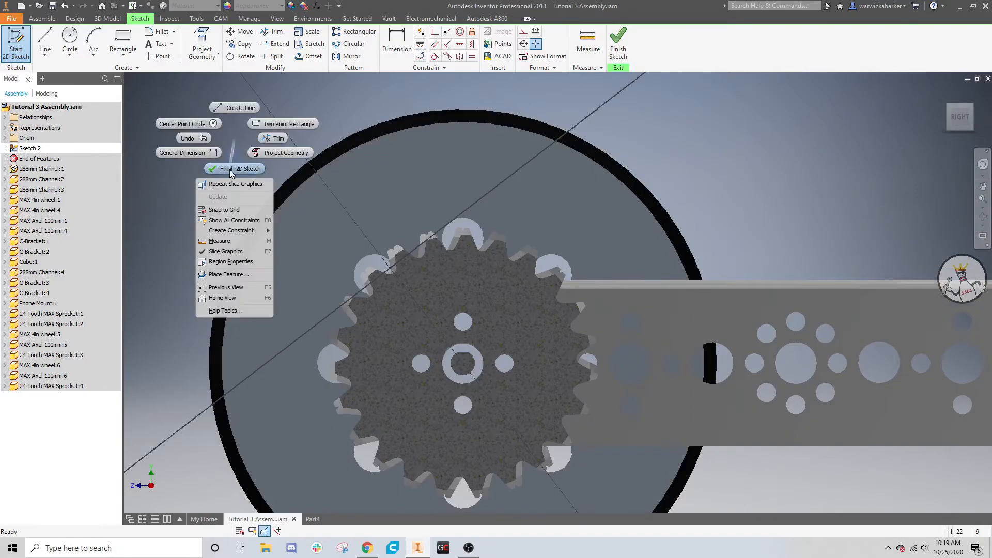
click(225, 251)
scroll(492, 253, up, 3)
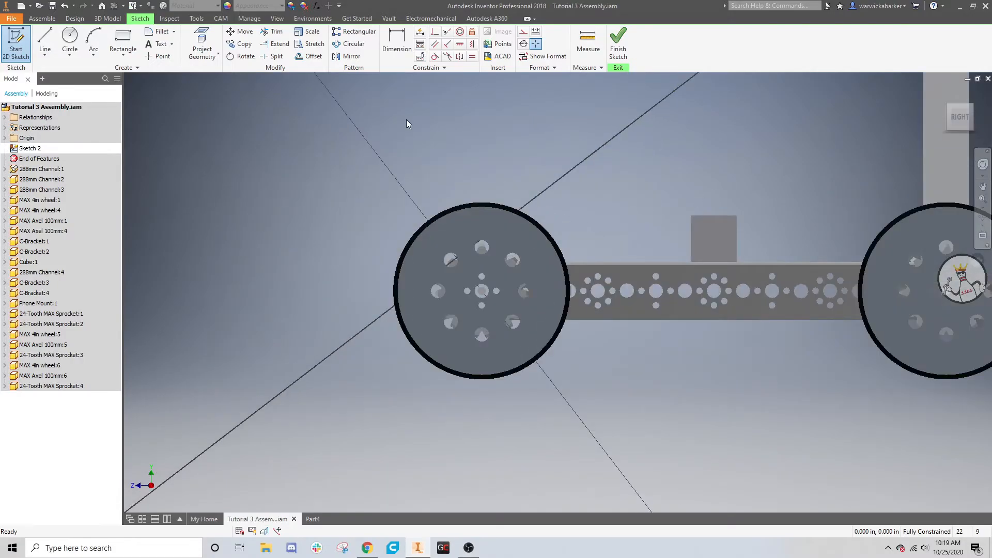
right_click(350, 157)
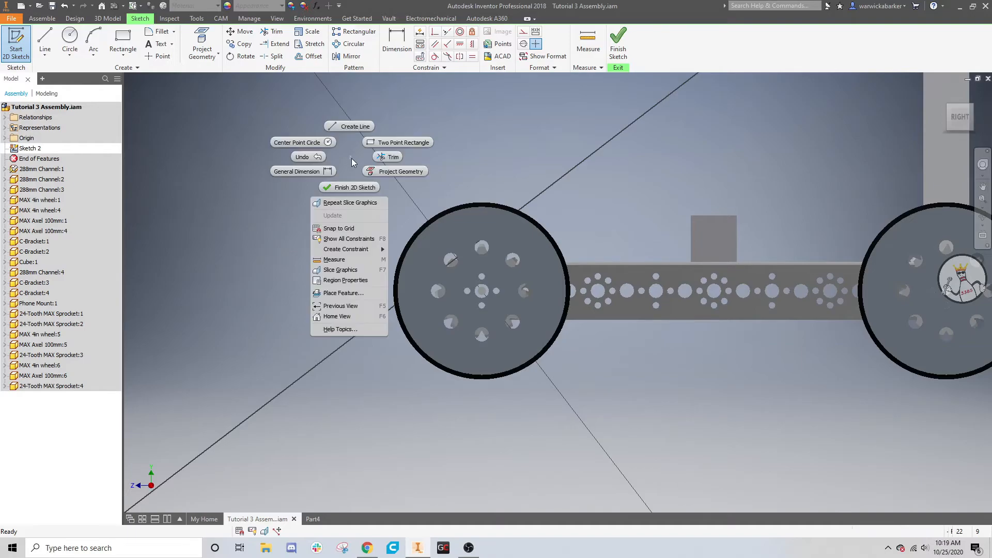
click(340, 270)
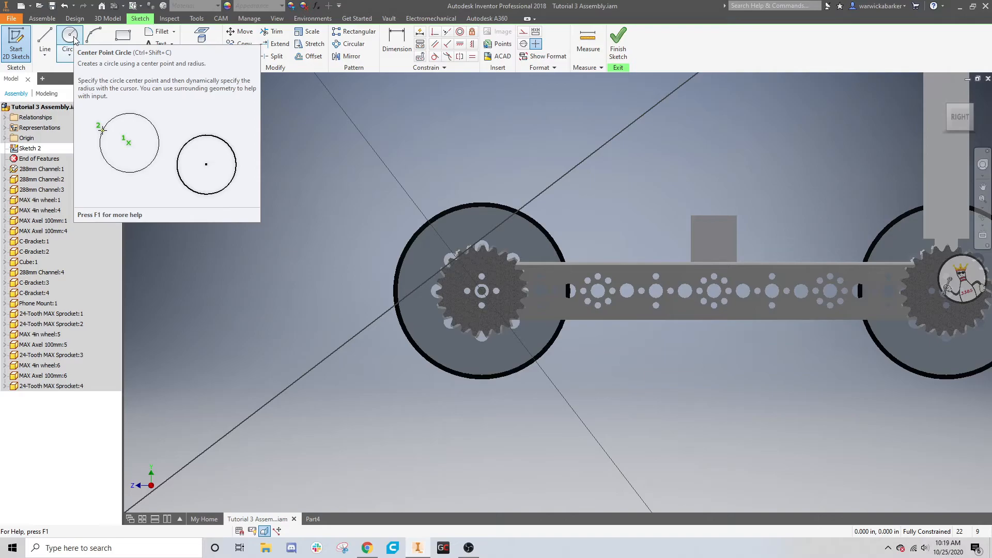
Sketch two freehand center-point circles, one above the left sprocket and one above the right sprocket
click(72, 37)
click(442, 184)
click(410, 164)
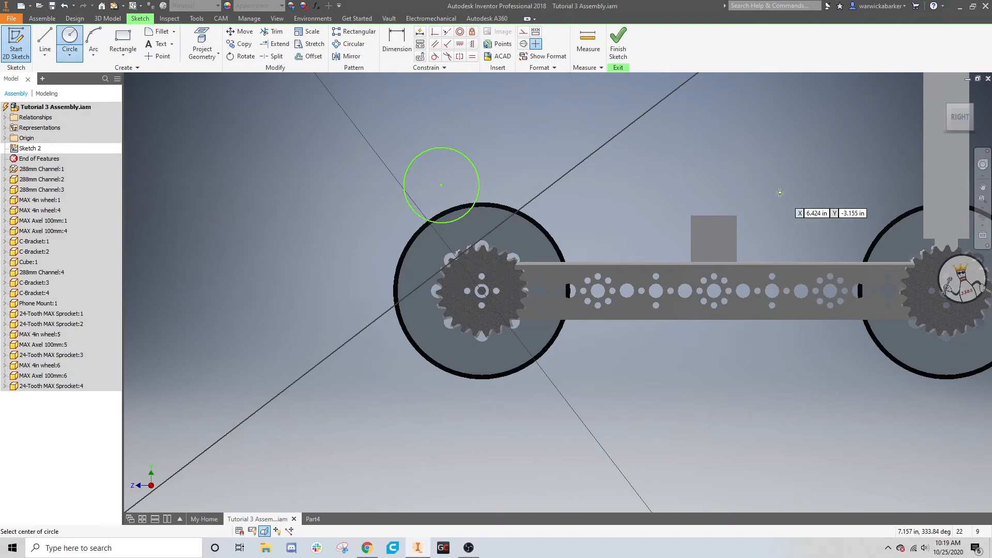
middle_drag(798, 204, 556, 177)
click(667, 187)
click(620, 164)
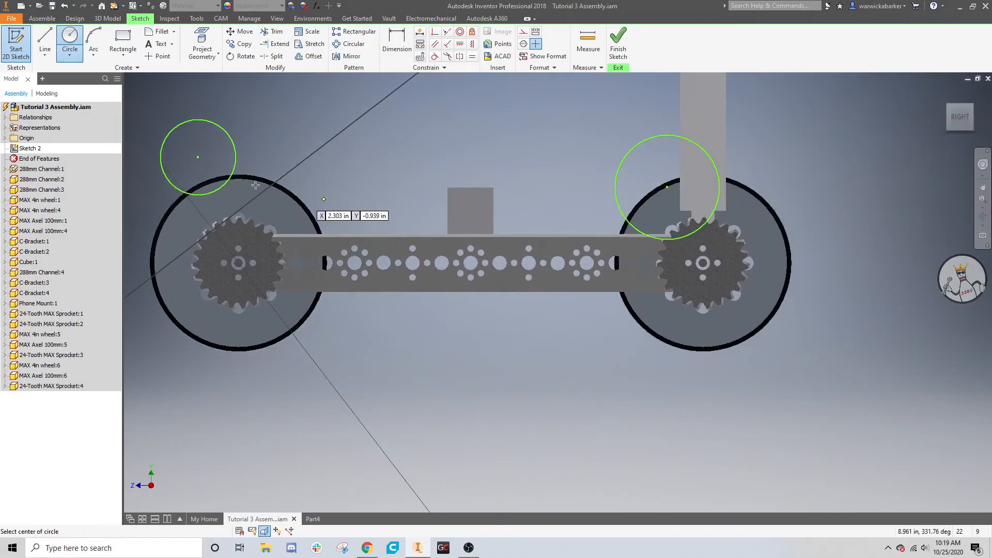
Project a tooth-tip edge of each sprocket into the sketch as construction geometry
key(p)
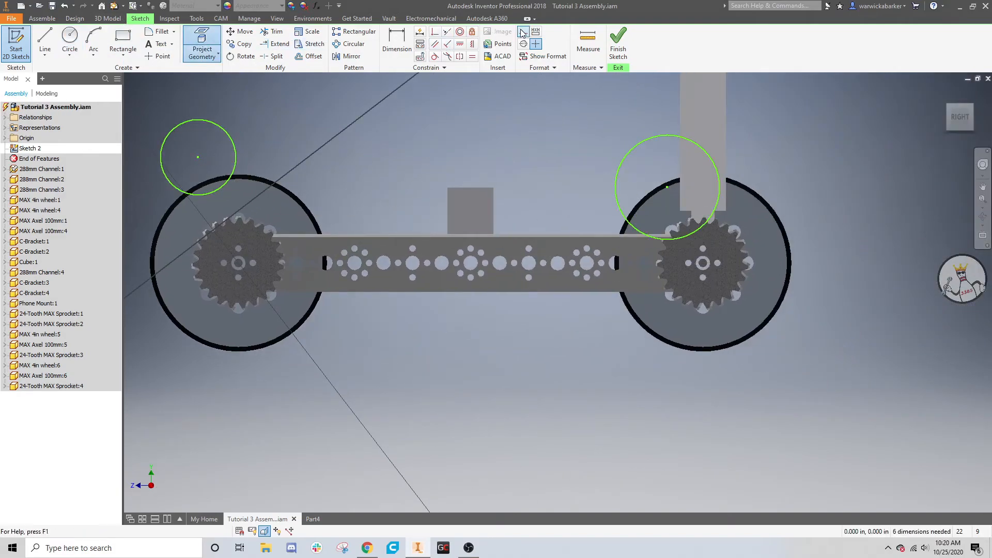
click(523, 35)
scroll(202, 206, up, 8)
middle_drag(202, 207, 323, 203)
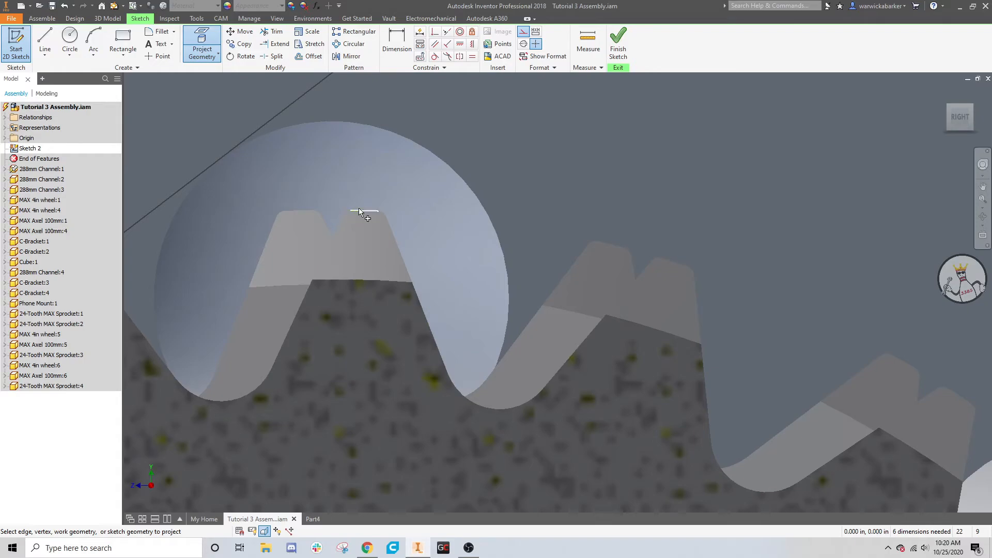
scroll(398, 208, down, 10)
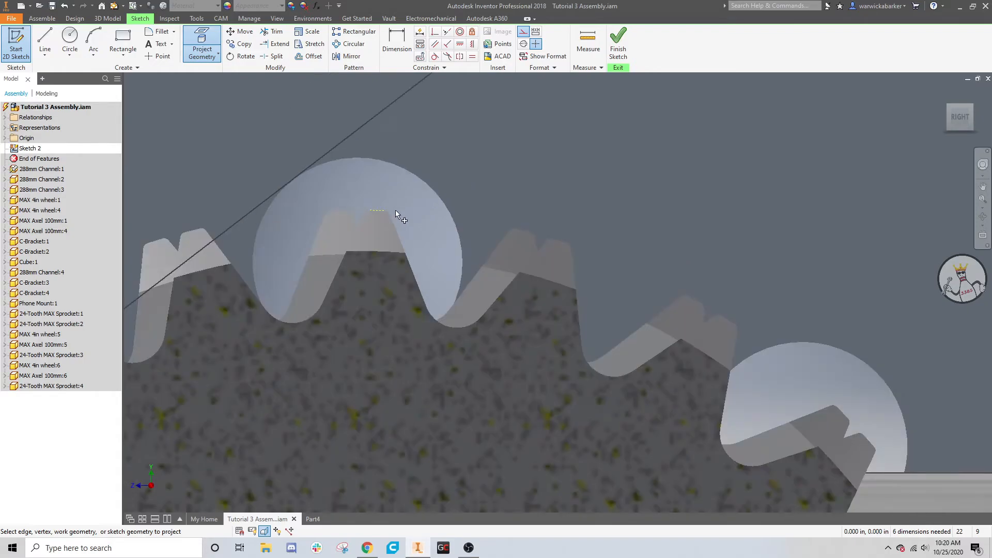
scroll(650, 206, down, 3)
scroll(770, 162, up, 10)
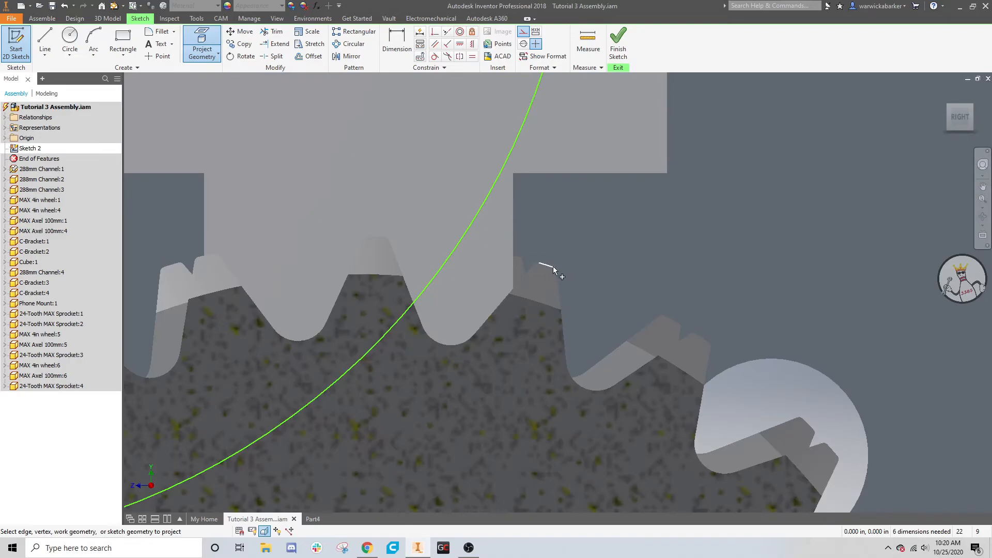
scroll(550, 266, down, 6)
scroll(494, 297, down, 5)
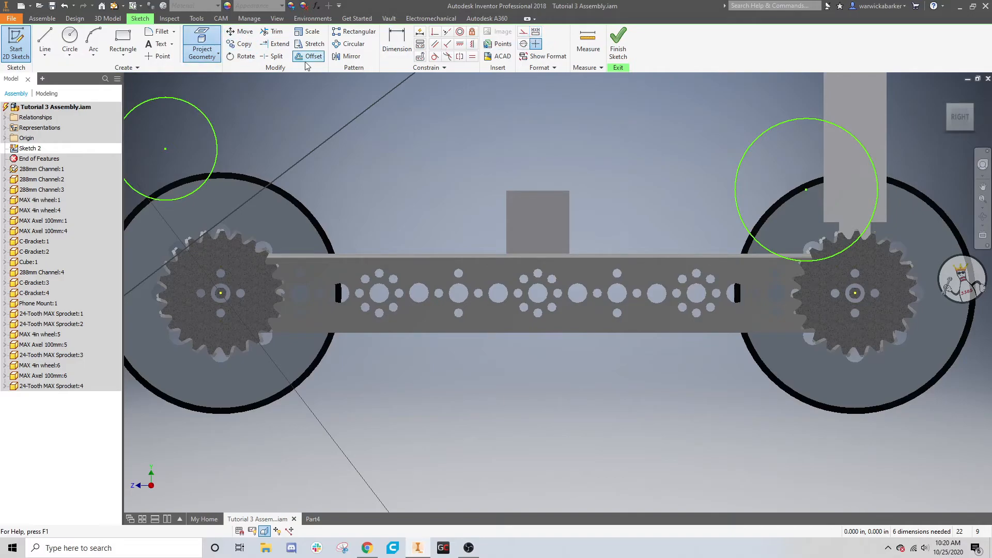
Make the left circle concentric with the projected tooth-tip arc of the left sprocket
click(459, 35)
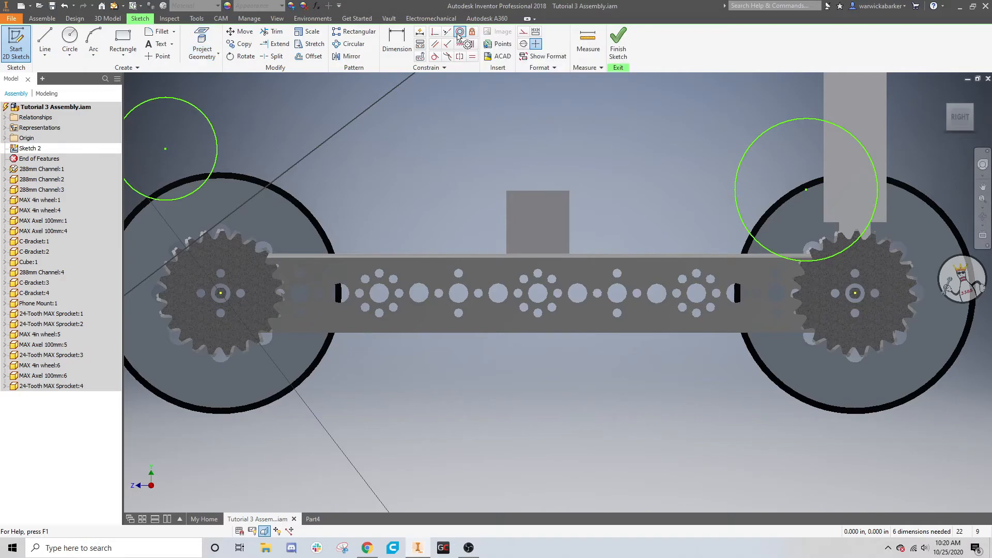
click(218, 147)
scroll(247, 236, up, 5)
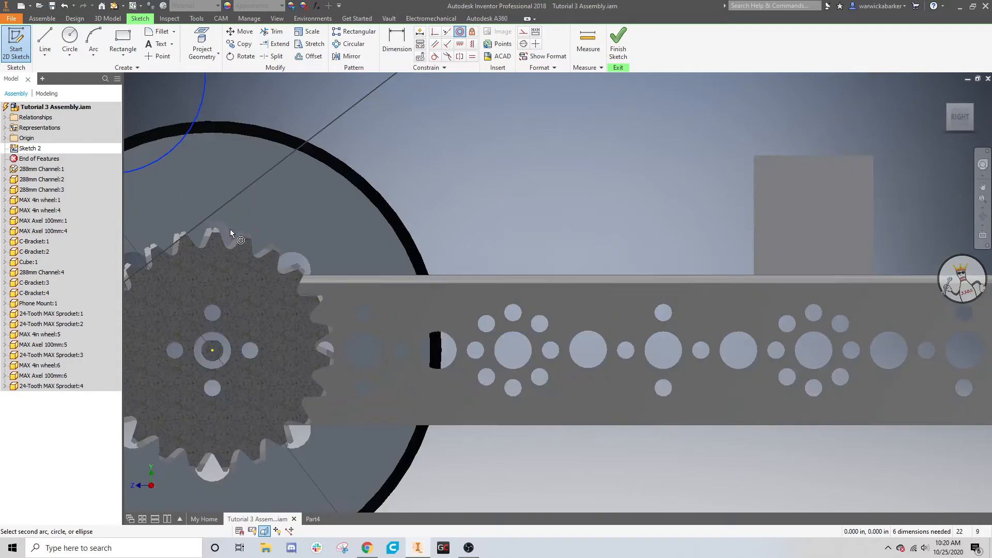
click(181, 227)
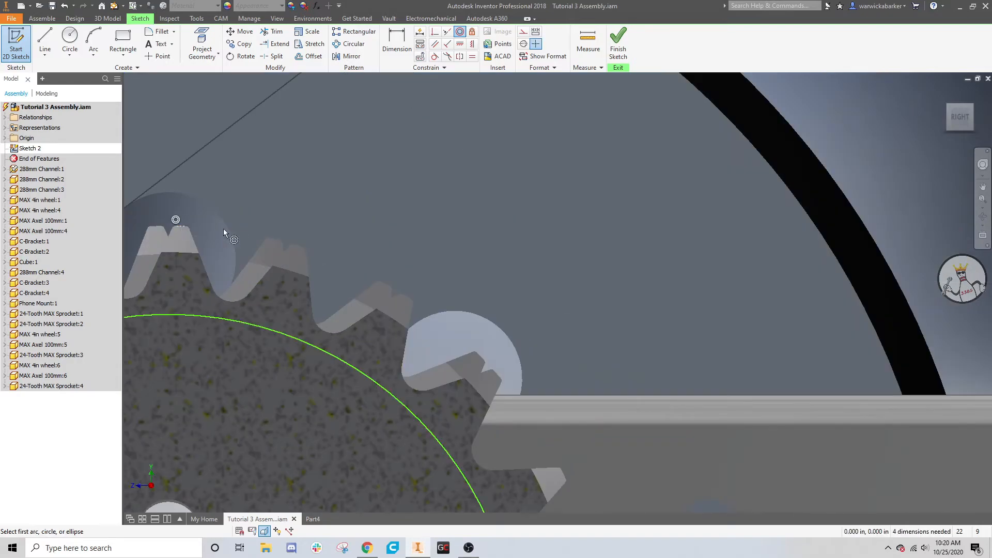
Make the right circle concentric with the projected tooth-tip arc of the right sprocket
scroll(223, 229, down, 5)
scroll(349, 278, down, 6)
middle_drag(506, 233, 386, 239)
click(382, 240)
scroll(411, 268, up, 3)
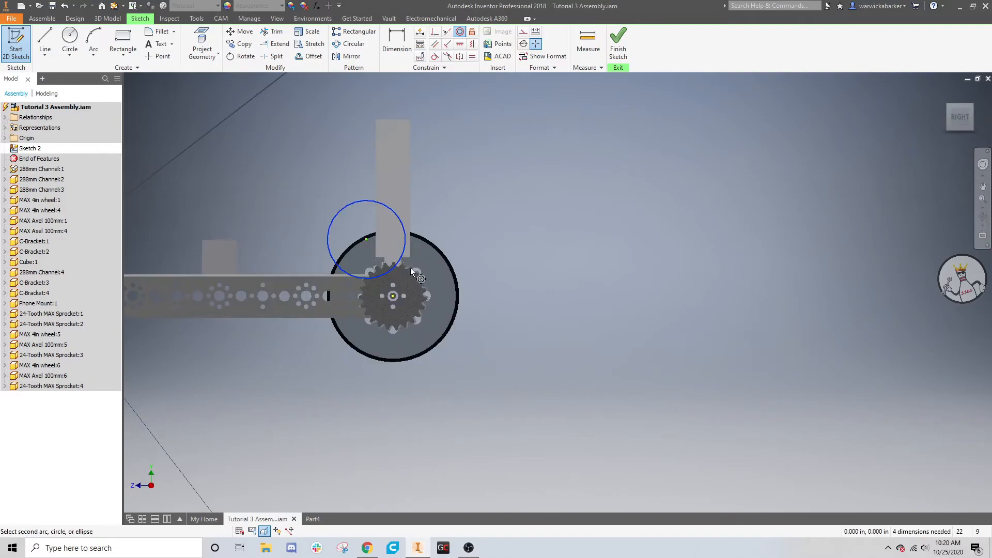
scroll(411, 267, up, 5)
click(370, 234)
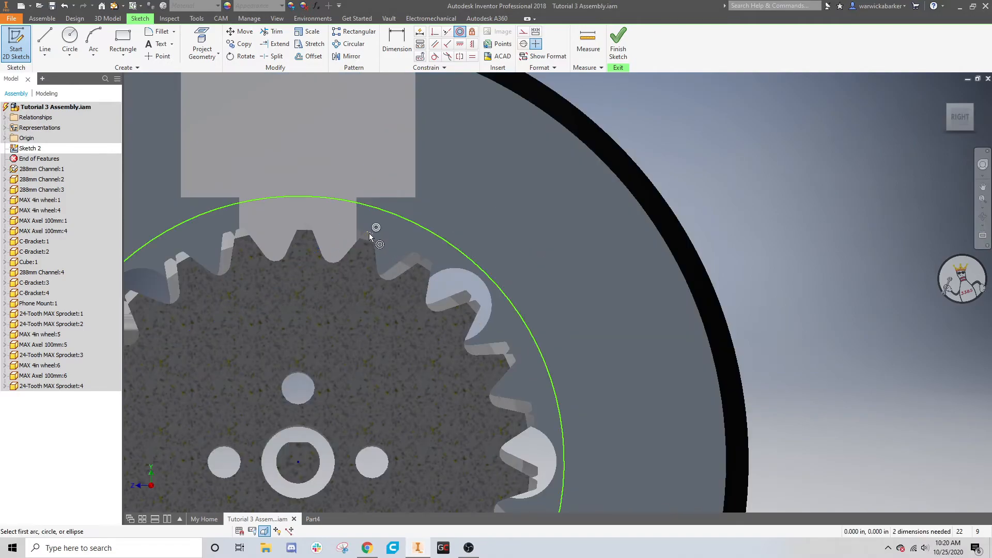
Apply a tangent constraint between the left circle and the left sprocket's projected tooth-tip arc
scroll(370, 233, down, 6)
middle_drag(312, 237, 486, 236)
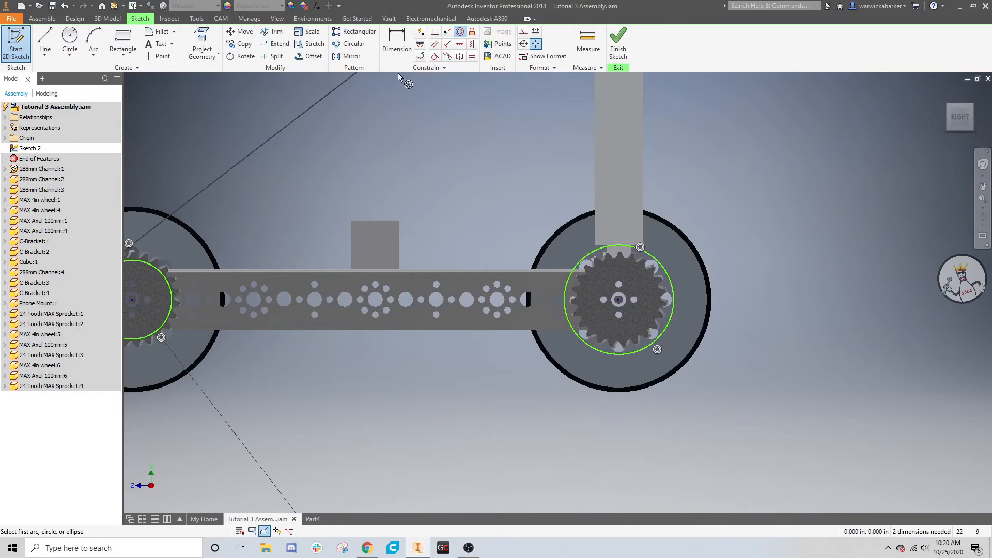
click(435, 56)
middle_drag(381, 150, 552, 158)
scroll(296, 269, up, 3)
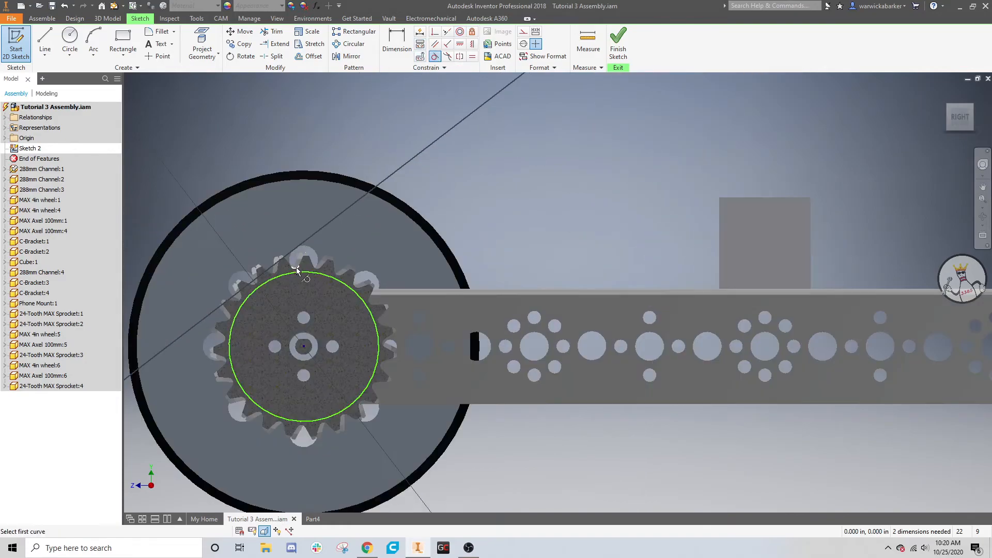
click(302, 271)
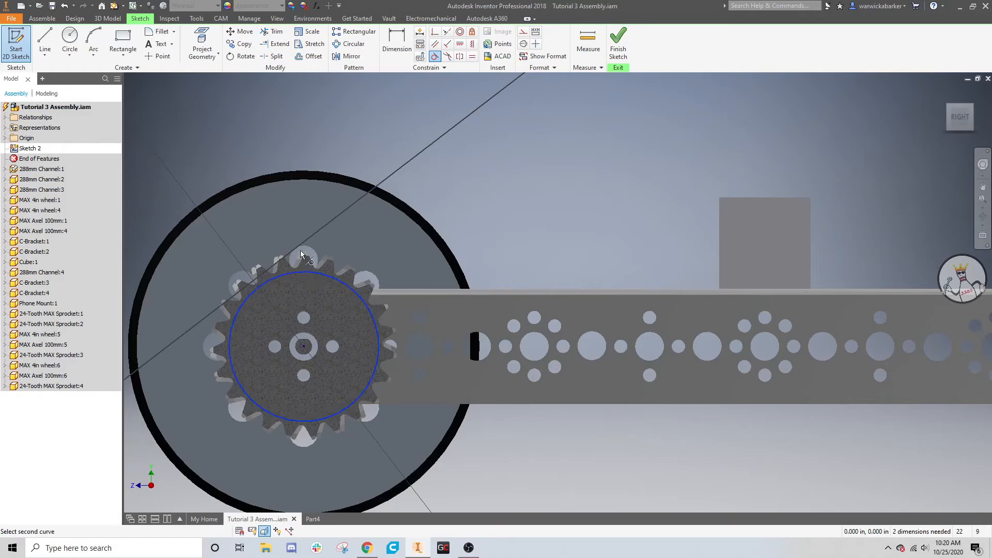
scroll(308, 246, up, 5)
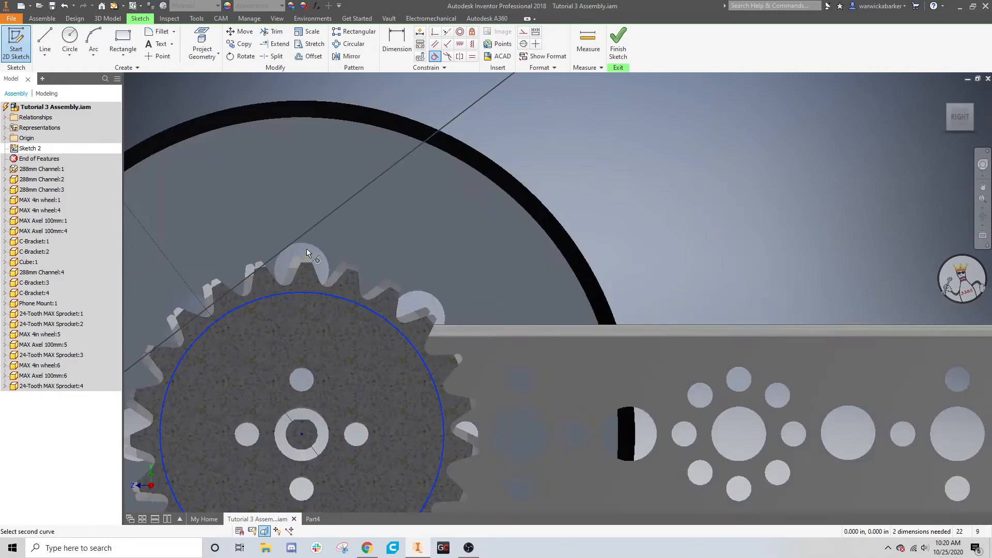
click(306, 306)
Apply a tangent constraint between the right circle and the right sprocket's projected tooth-tip arc
scroll(310, 308, down, 8)
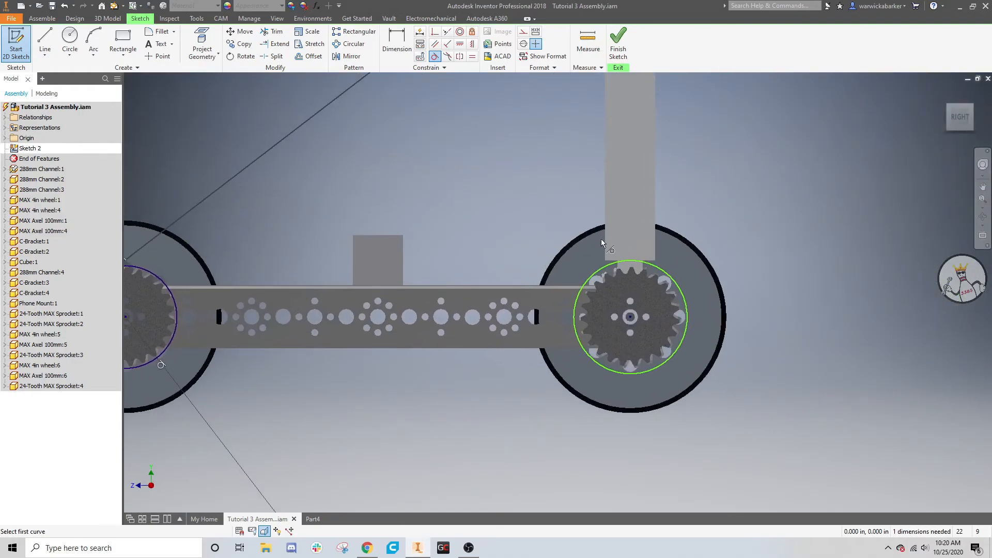
click(630, 262)
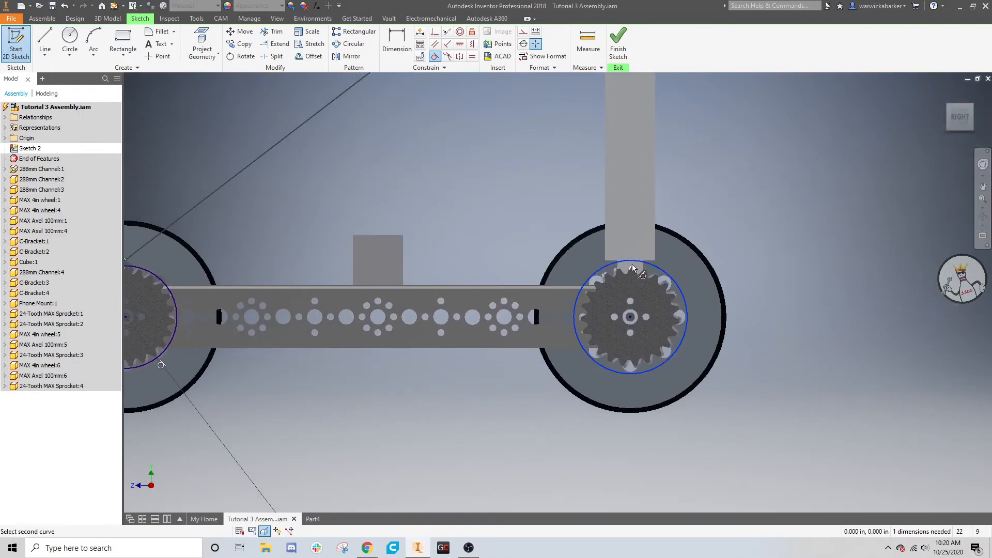
scroll(632, 265, up, 5)
scroll(684, 280, up, 5)
click(680, 277)
Draw two lines connecting the left and right sprocket circles, one above the channel and one below it
scroll(495, 226, down, 10)
key(l)
click(252, 271)
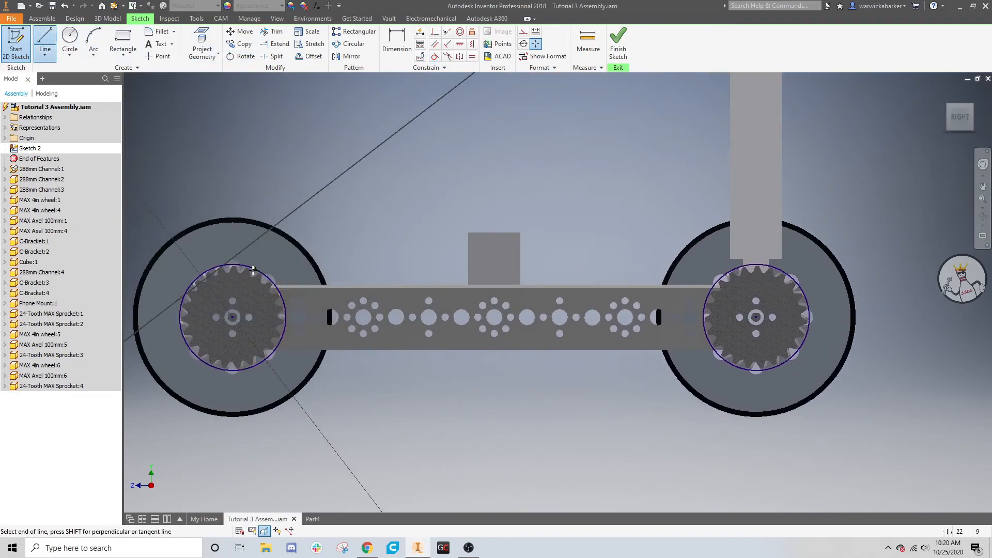
double_click(723, 276)
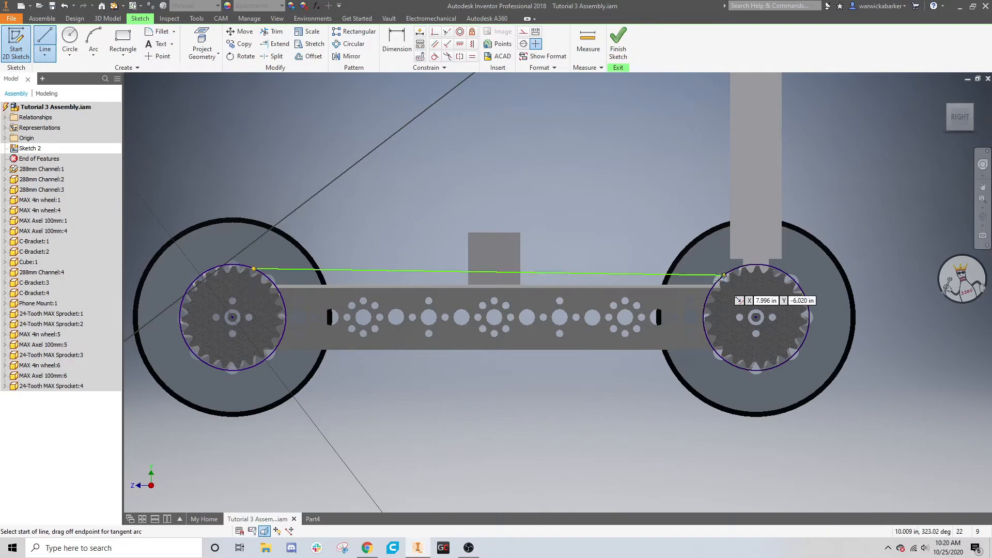
click(252, 368)
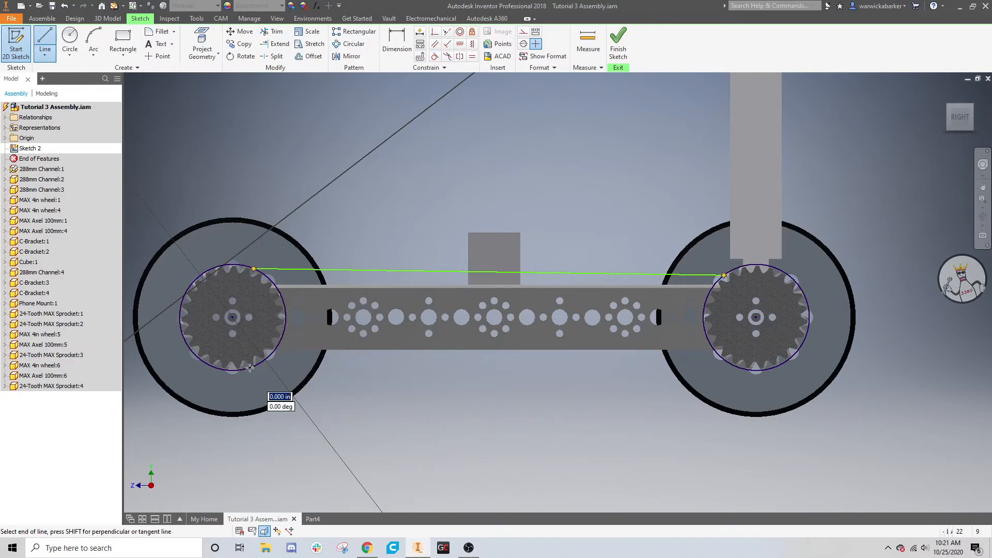
double_click(729, 363)
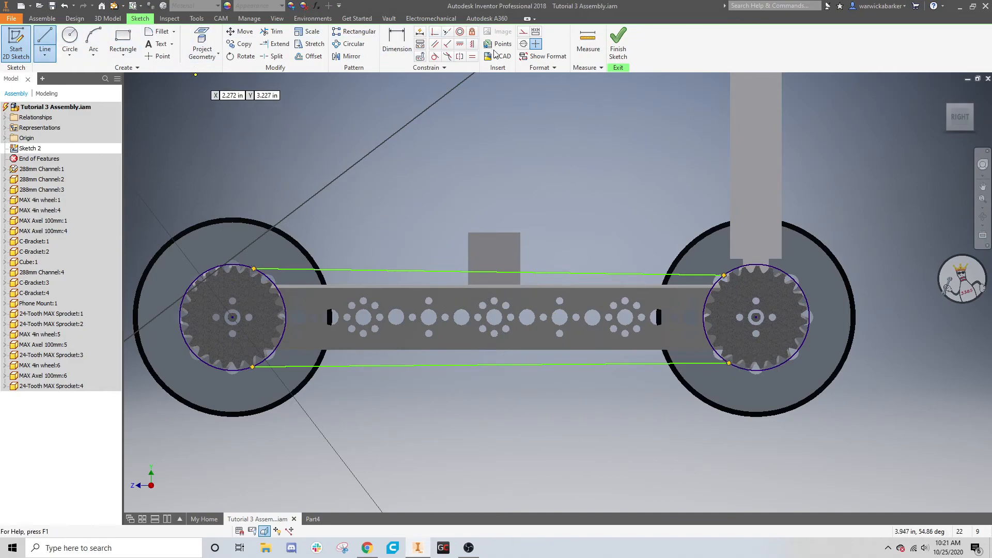
Make the upper connecting line tangent to both the left and right circles
click(434, 56)
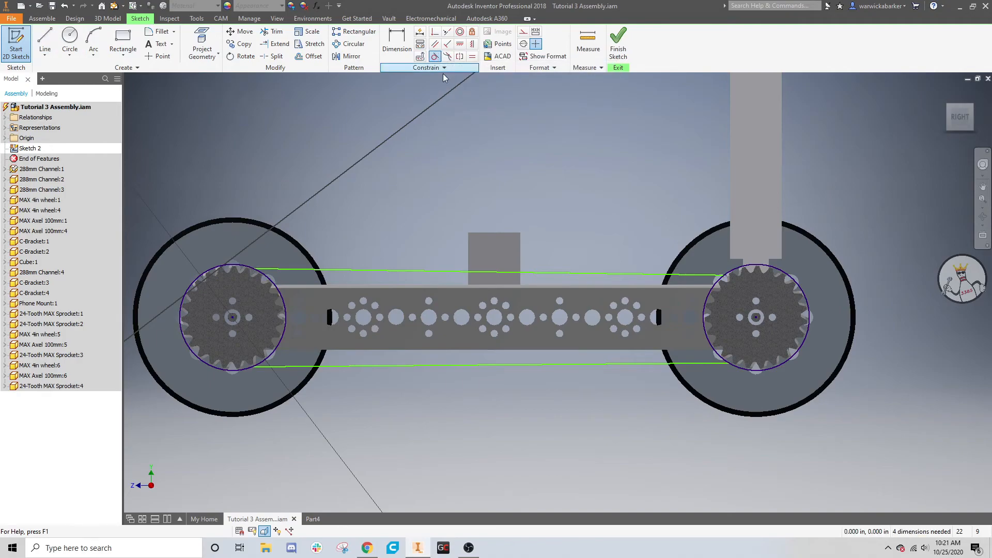
click(289, 270)
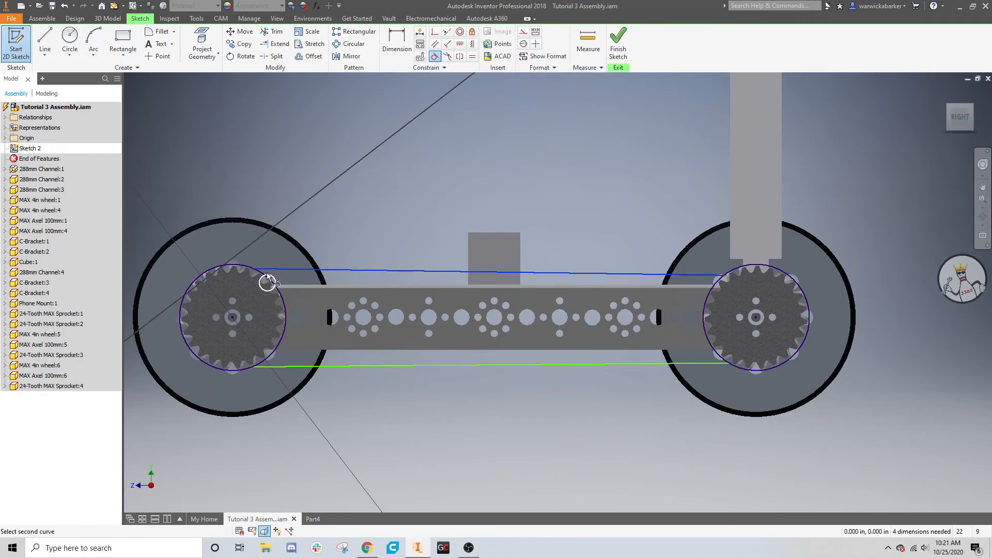
click(268, 280)
click(707, 274)
click(717, 287)
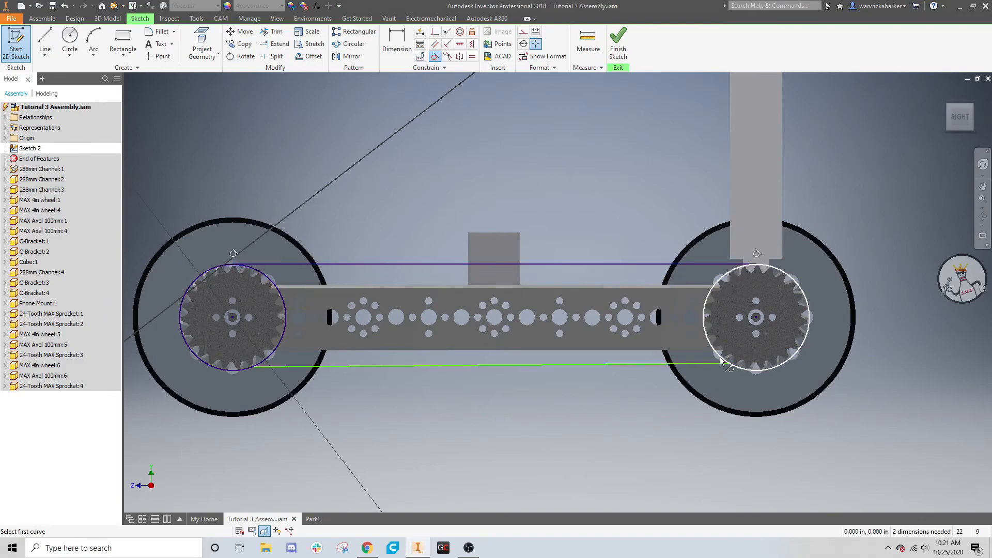
Make the lower connecting line tangent to both the right and left circles
click(716, 364)
click(277, 346)
click(275, 368)
click(275, 368)
click(269, 364)
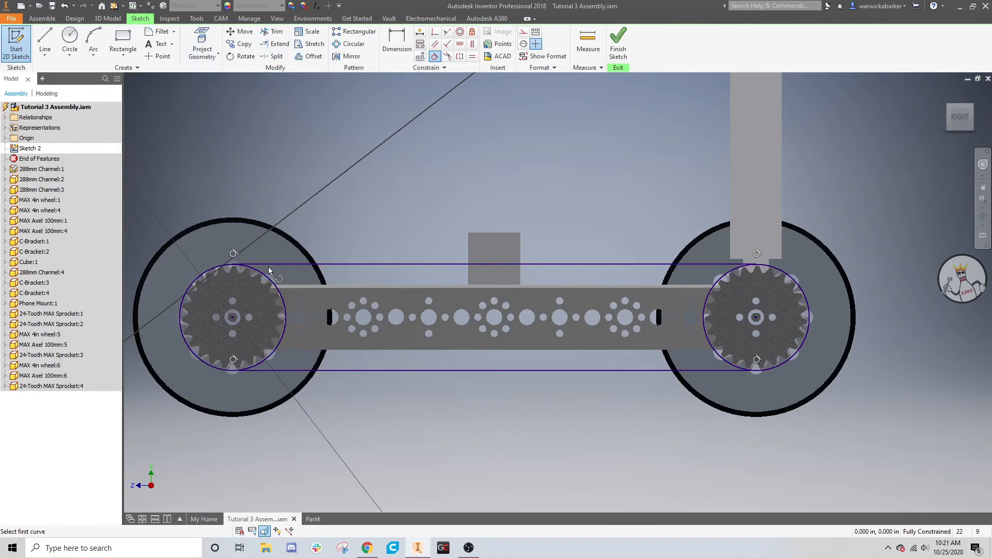
Trim the inner arcs of both circles to leave a single closed belt-shaped outline around the sprockets
click(274, 32)
click(285, 317)
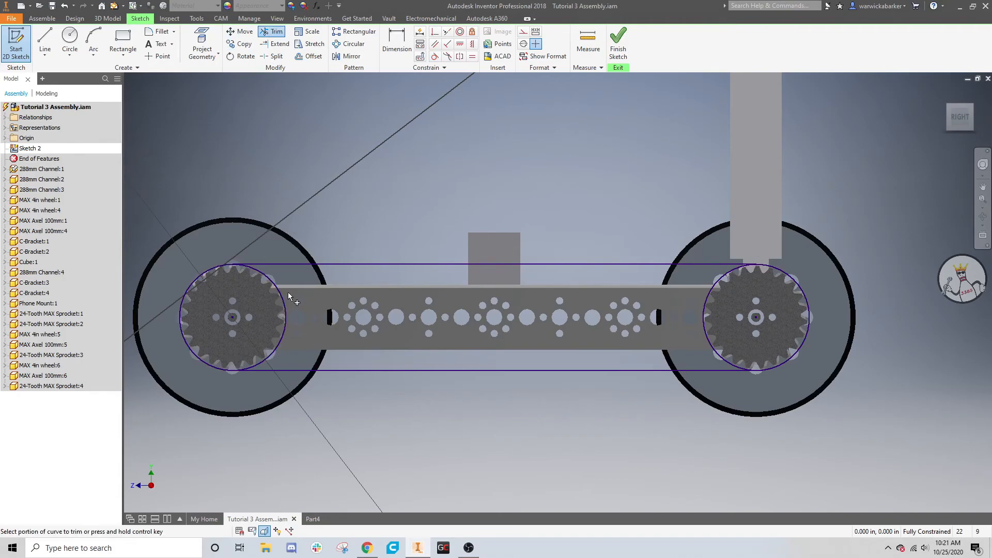
click(704, 305)
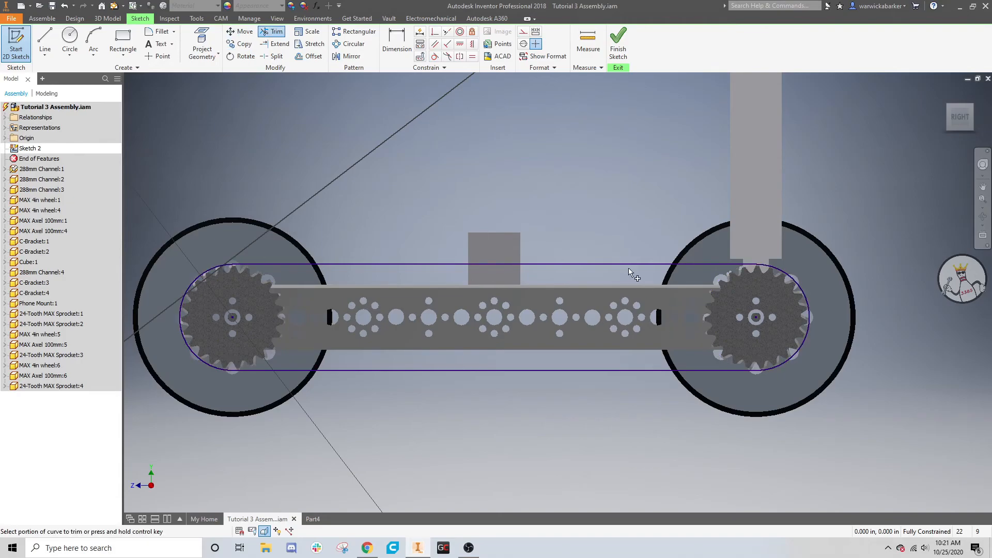
right_click(613, 191)
click(652, 192)
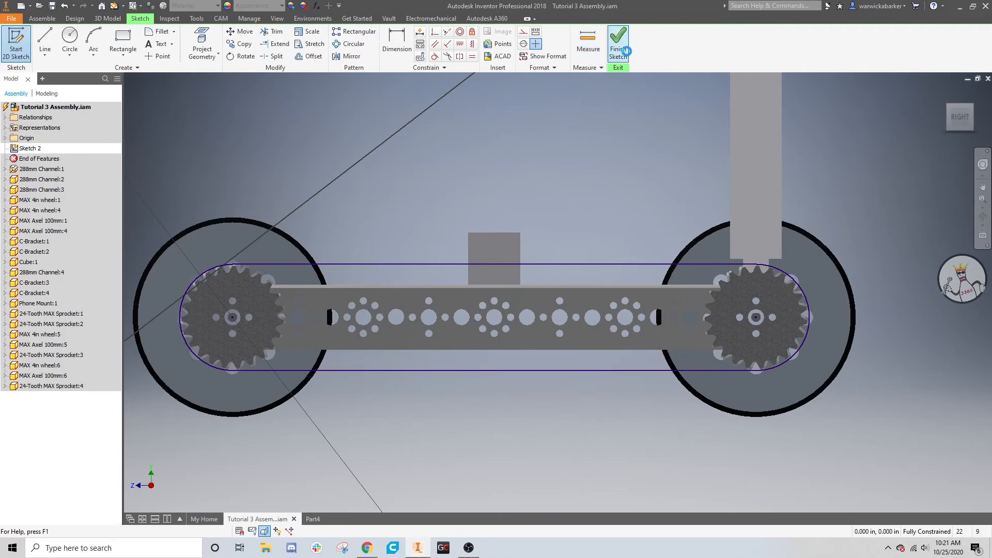
Finish the assembly sketch and copy Sketch 2
click(618, 43)
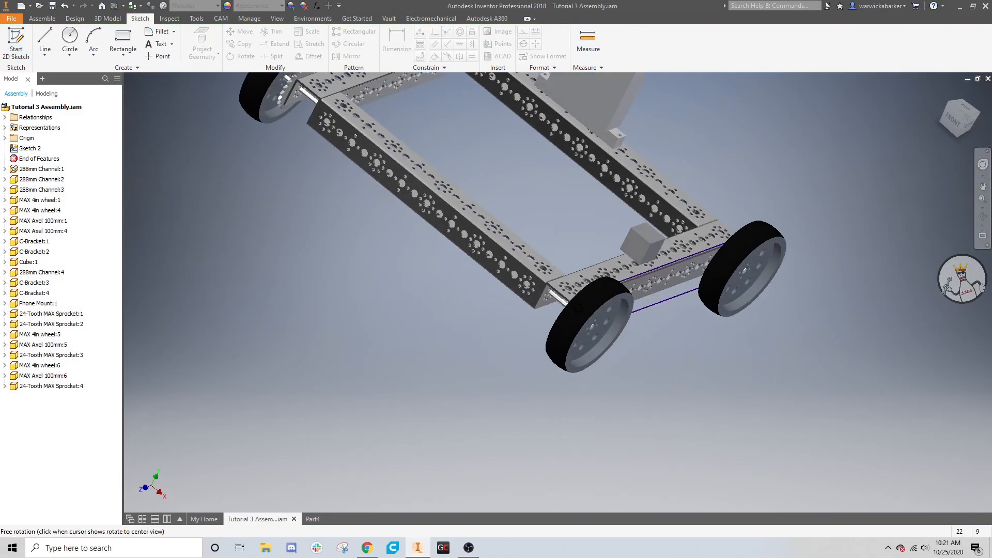
click(943, 91)
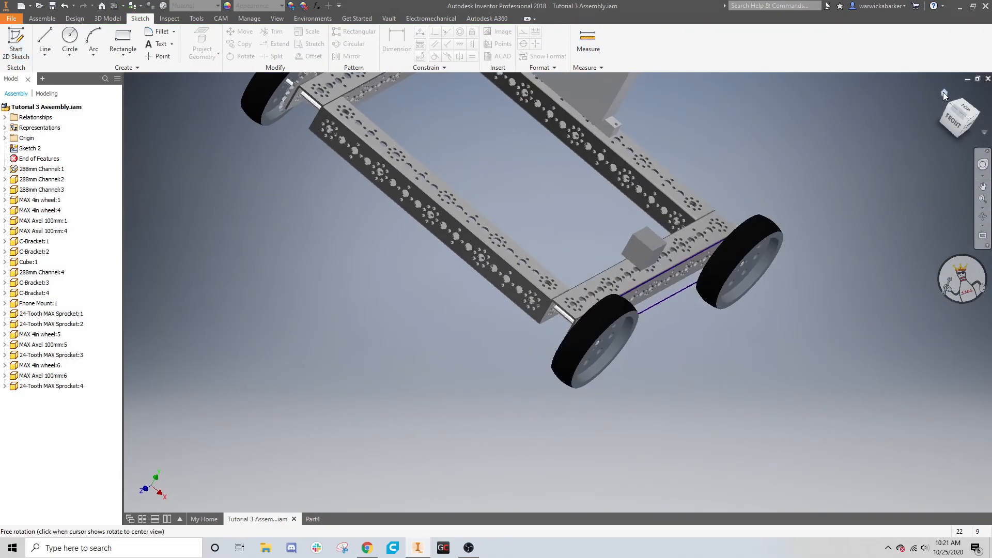
right_click(28, 146)
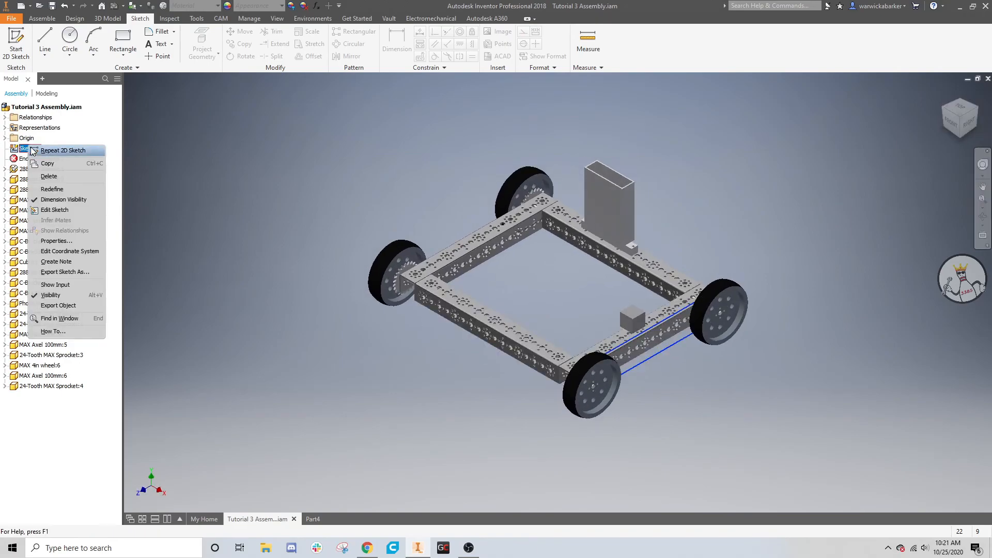
click(46, 163)
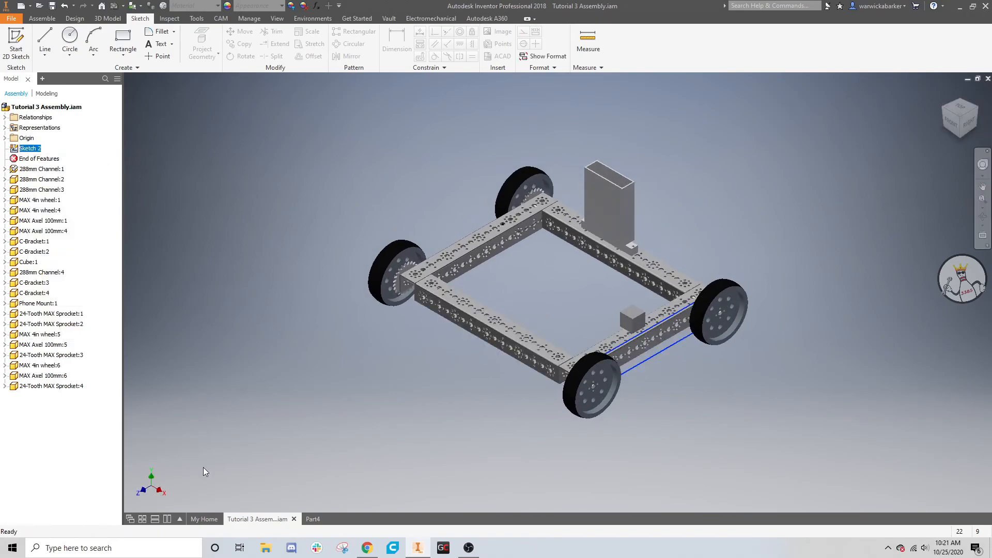
Switch to Part4 and delete all existing geometry in its open sketch
click(313, 519)
drag(265, 137, 873, 470)
key(Delete)
Paste the copied sprocket outline into the Part4 sketch
right_click(655, 299)
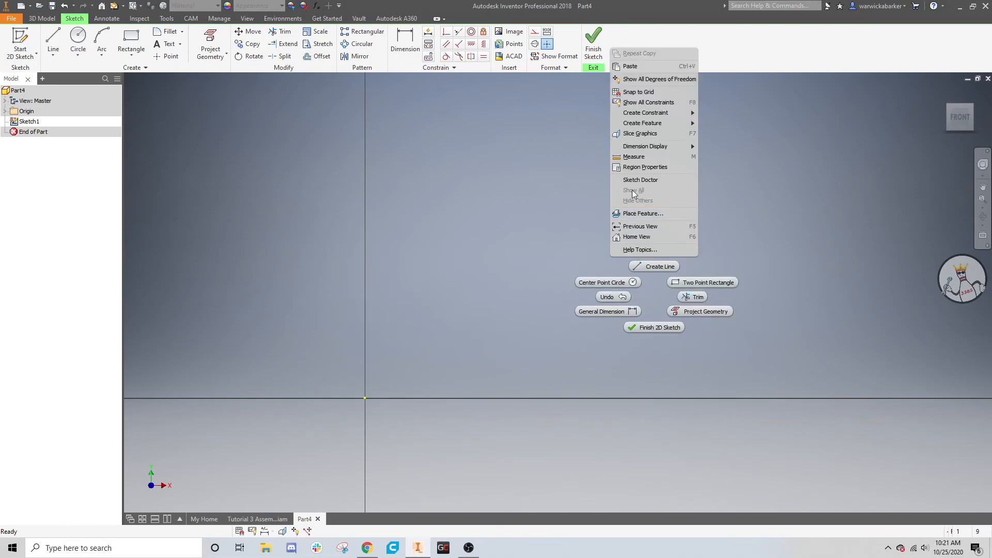
click(629, 65)
scroll(636, 278, down, 10)
middle_drag(641, 276, 513, 243)
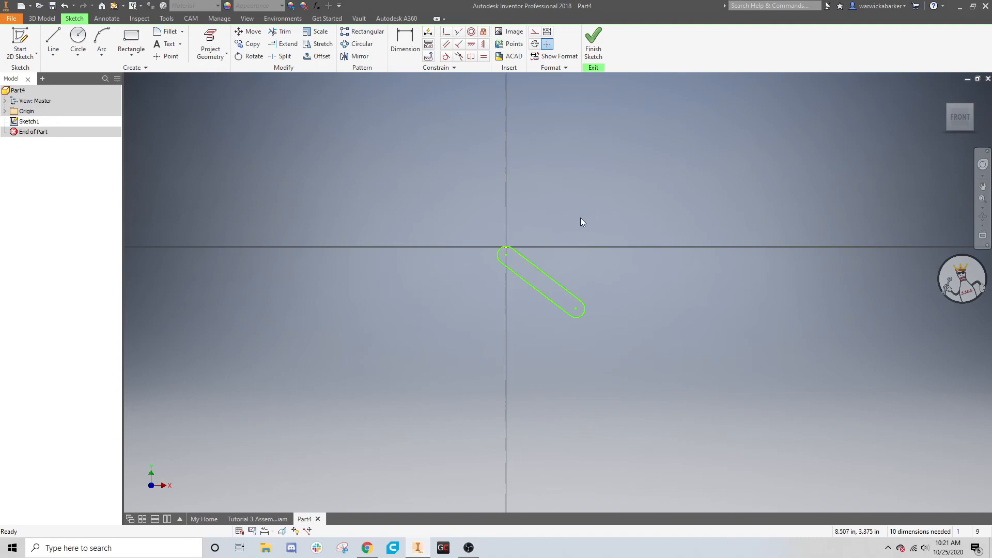
scroll(538, 249, up, 5)
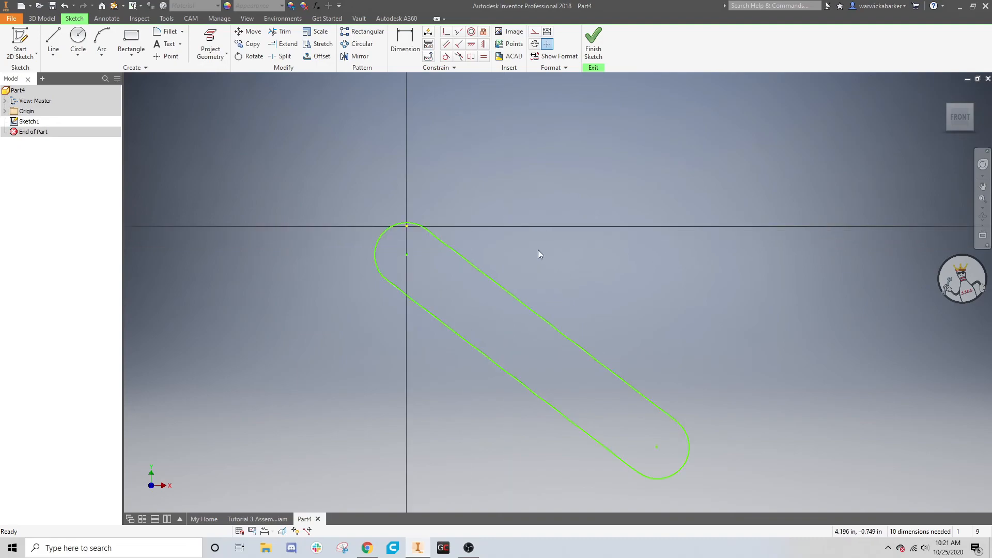
Apply the Fix constraint to the entire pasted outline so its geometry is locked in place
scroll(555, 222, down, 4)
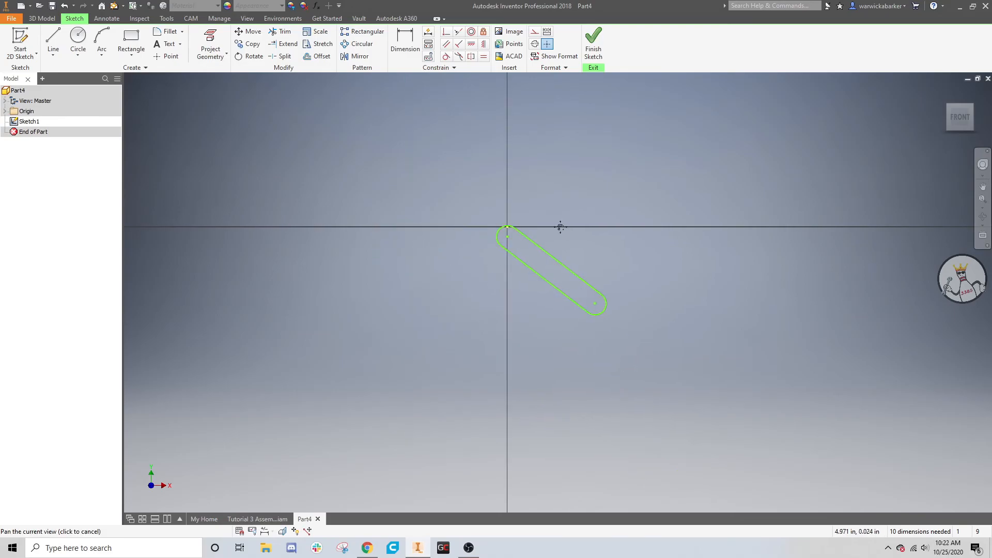
drag(447, 206, 624, 333)
click(483, 31)
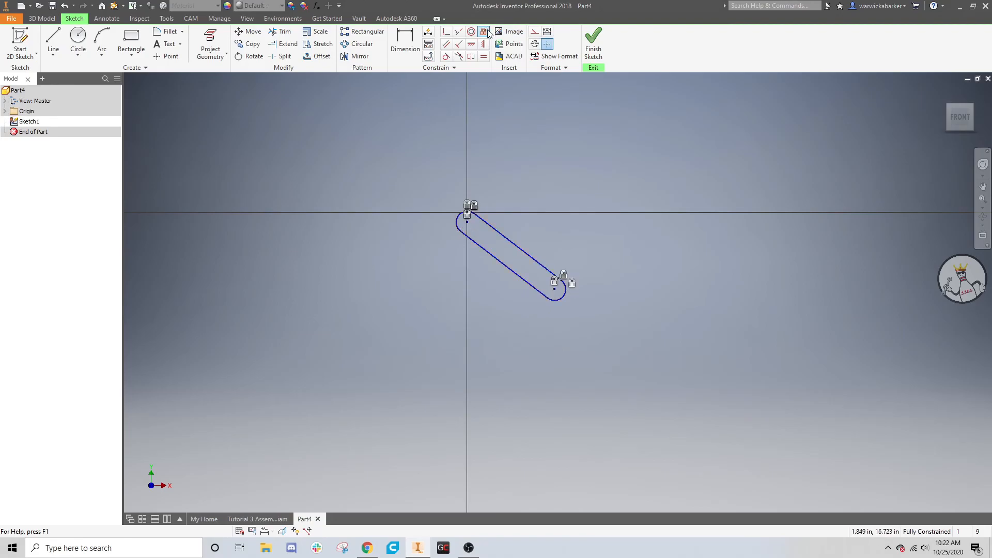
right_click(581, 237)
click(592, 237)
scroll(528, 210, up, 5)
scroll(576, 248, down, 2)
middle_drag(576, 248, 501, 188)
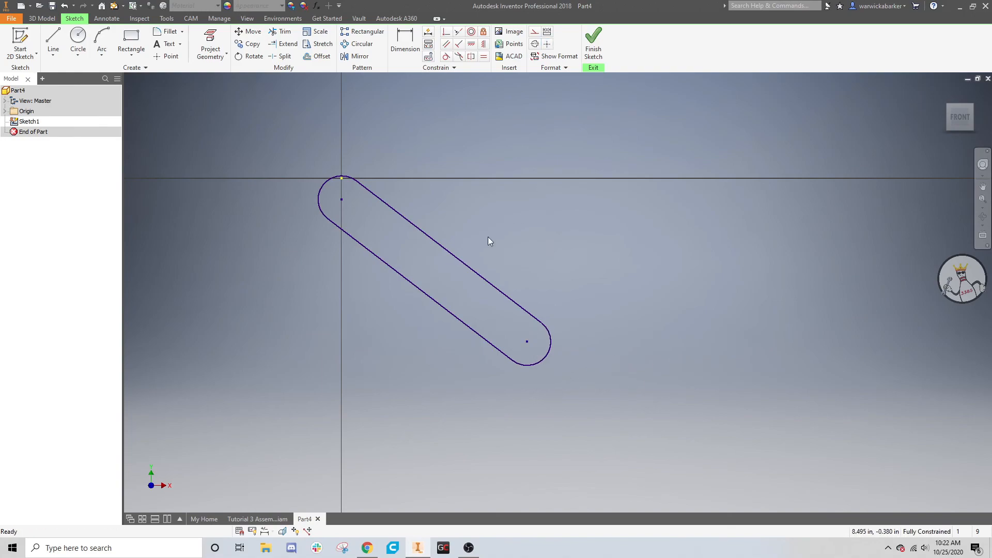
click(377, 198)
click(944, 92)
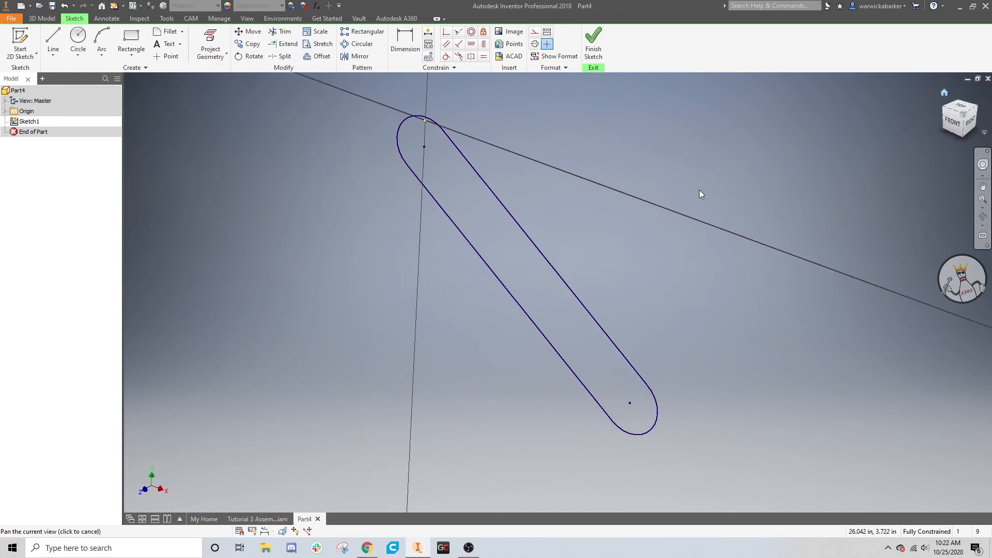
click(951, 122)
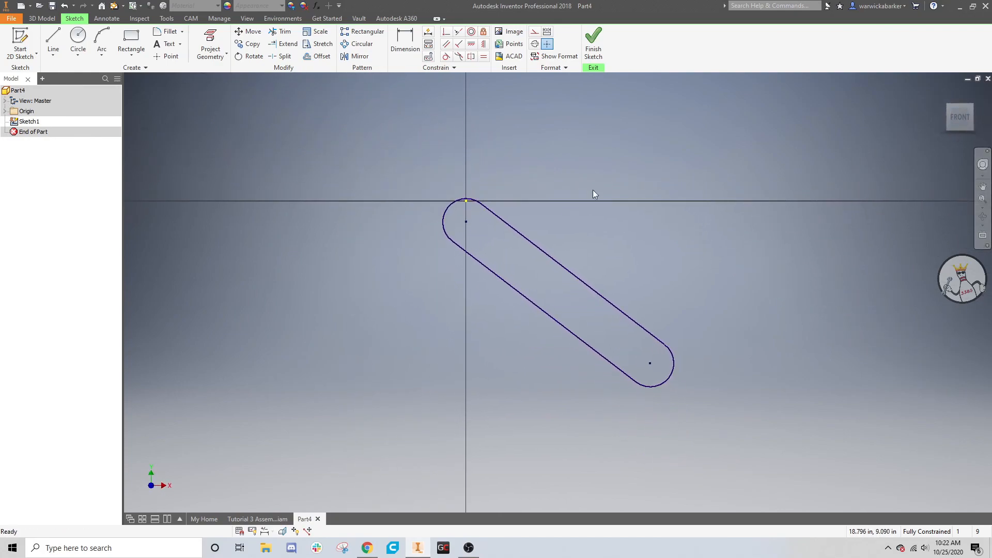